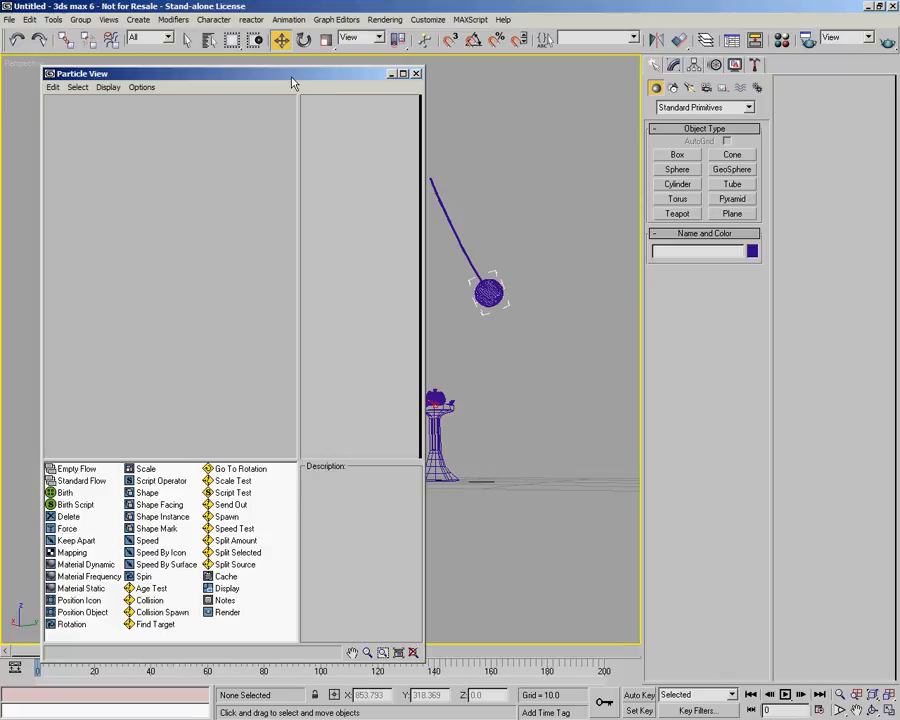
Rearrange the Particle View window and widen the viewport area beside it.
left_click_drag(274, 75, 267, 74)
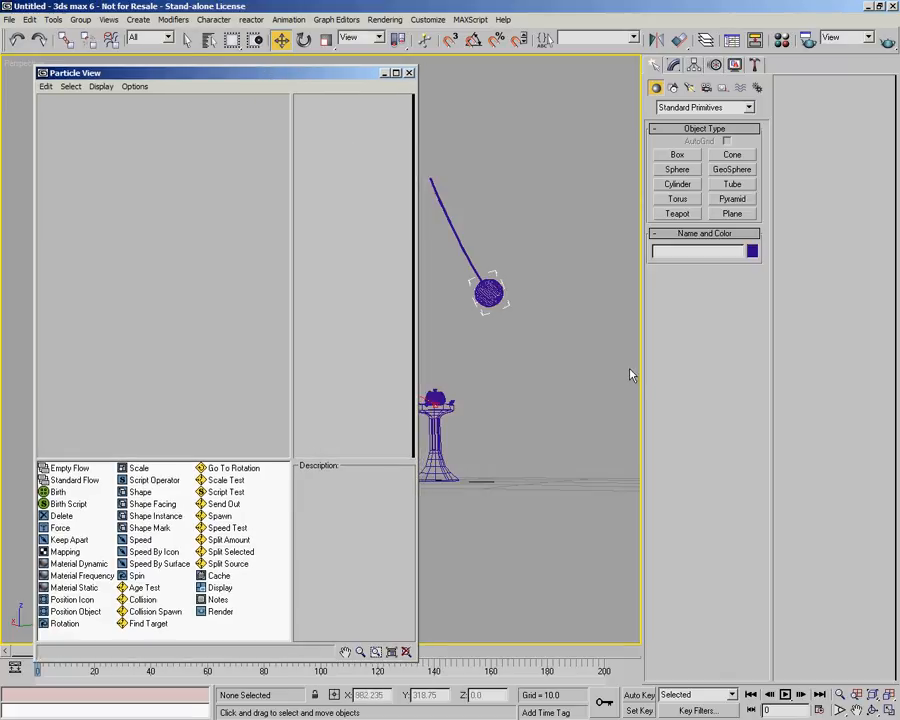
left_click_drag(641, 374, 781, 387)
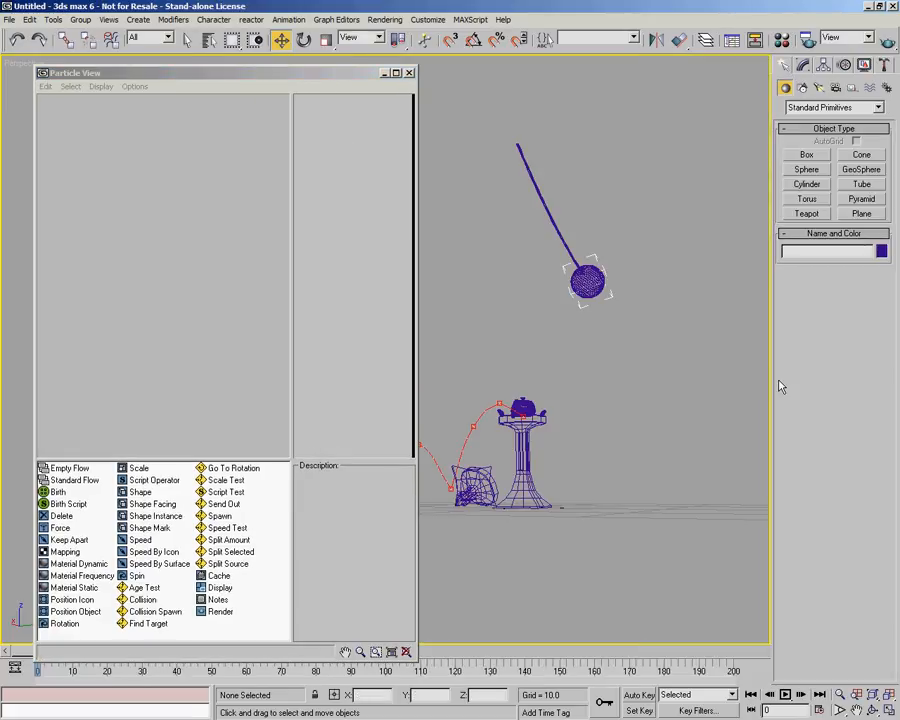
middle_click_drag(617, 466, 541, 537, "alt")
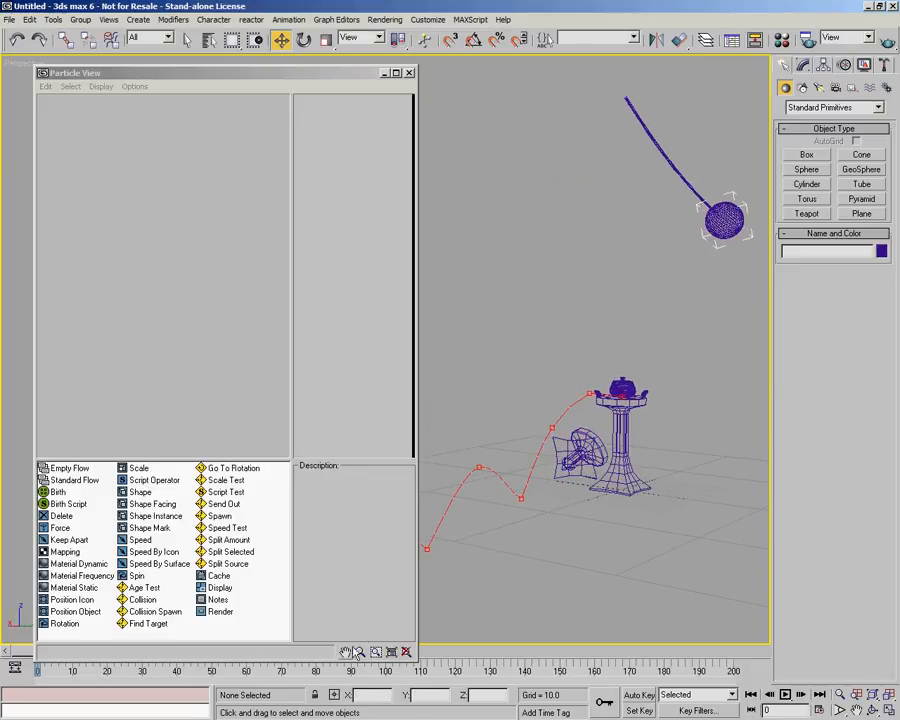
left_click_drag(250, 72, 230, 47)
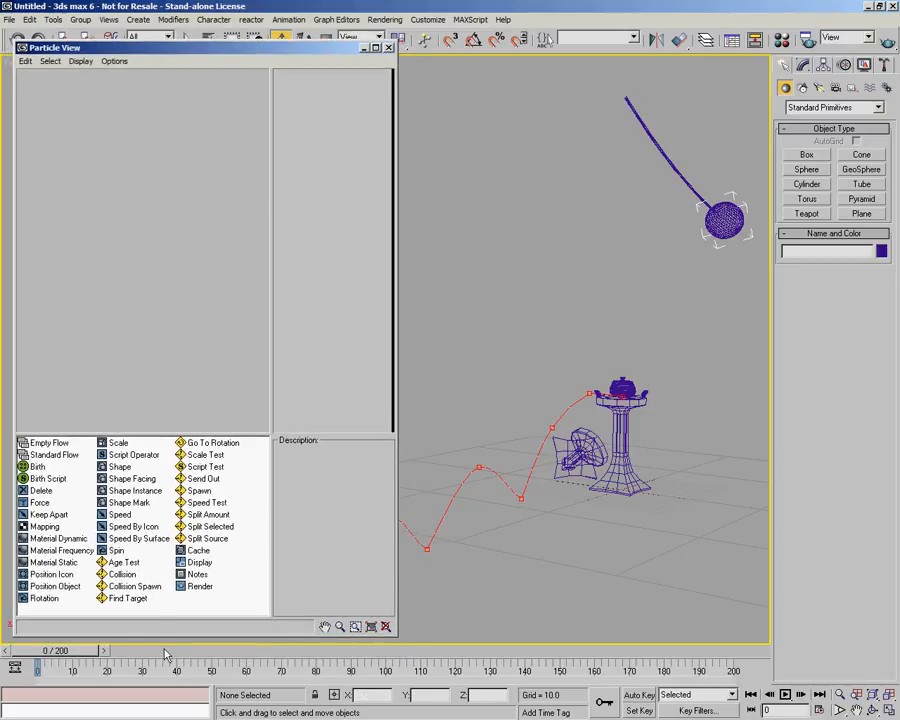
Scrub the timeline to preview the scene animation, widen the Particle View, and return to frame 0.
left_click_drag(90, 657, 294, 658)
left_click_drag(397, 635, 505, 638)
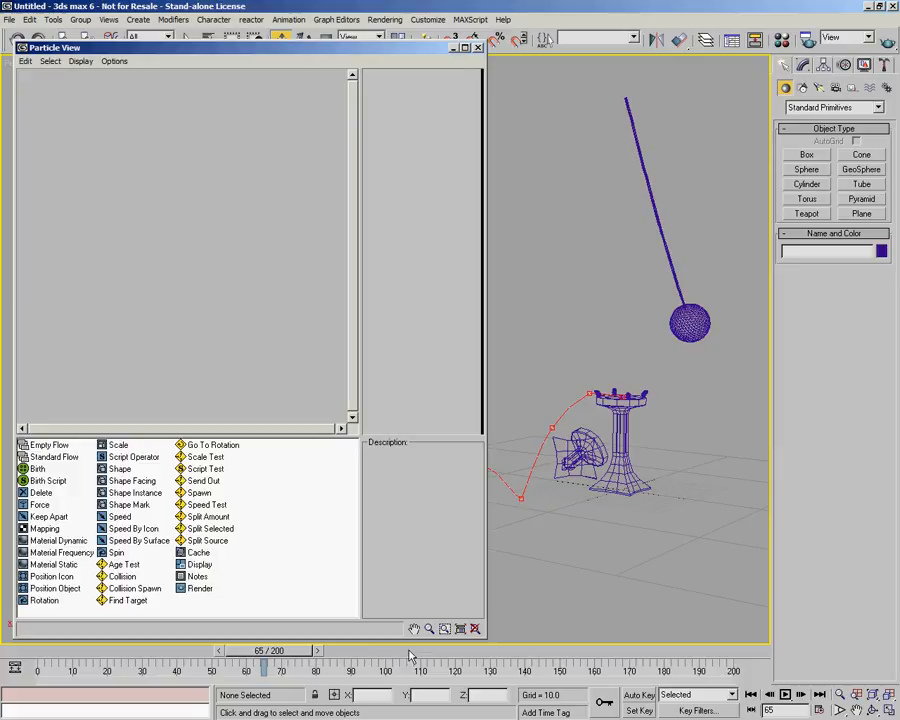
mouse_move(265, 652)
left_mouse_down()
mouse_move(73, 660)
mouse_move(445, 658)
mouse_move(60, 676)
left_mouse_up()
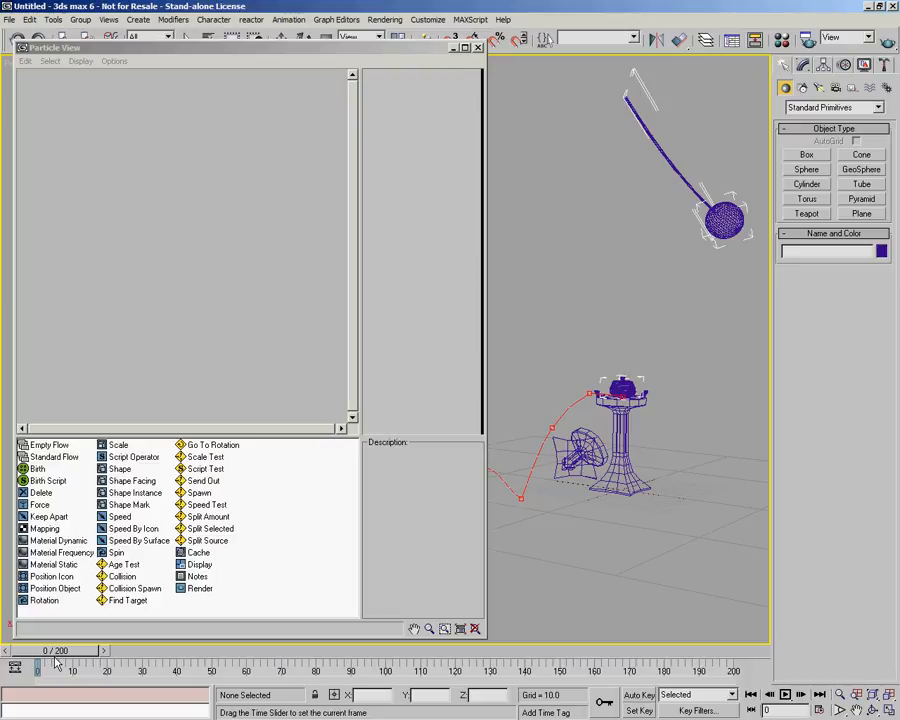
key("w")
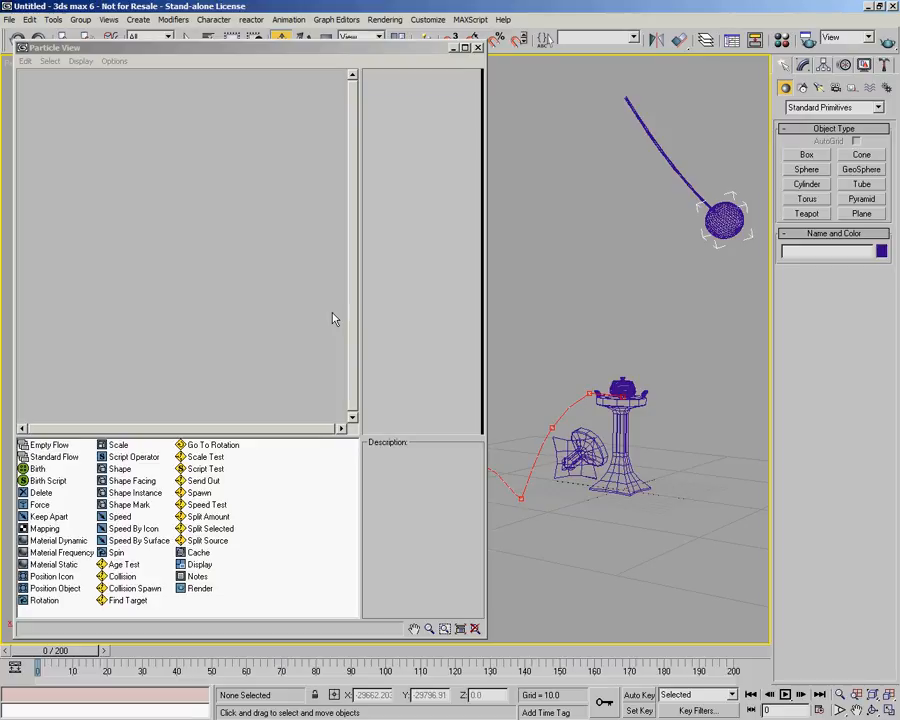
Open the Material Editor briefly and close it again.
mouse_move(296, 45)
left_mouse_down()
mouse_move(310, 45)
mouse_move(287, 44)
left_mouse_up()
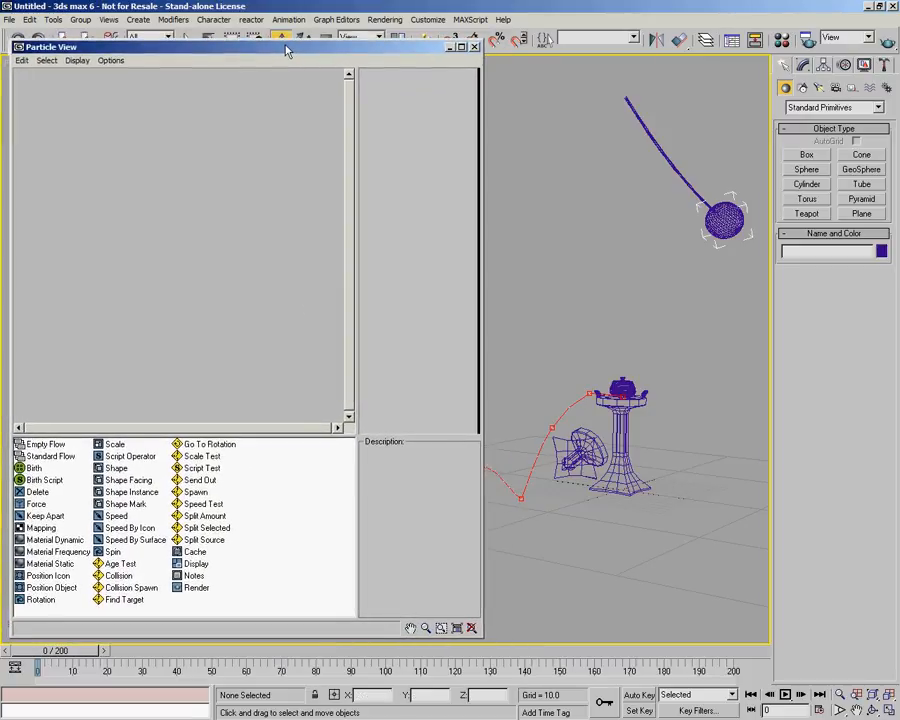
key("m")
left_click_drag(429, 46, 542, 54)
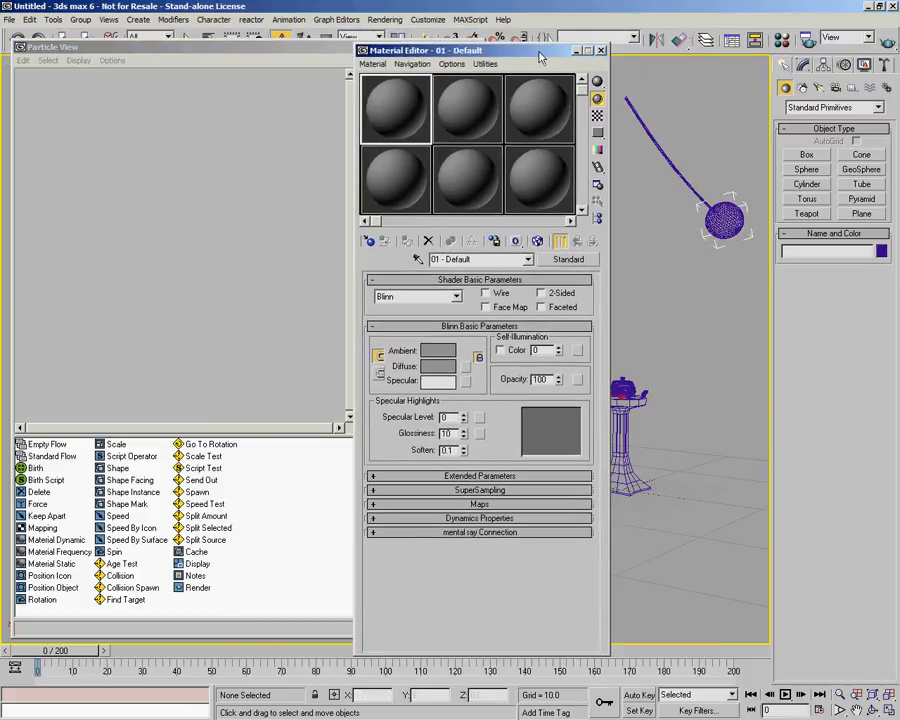
left_click(612, 48)
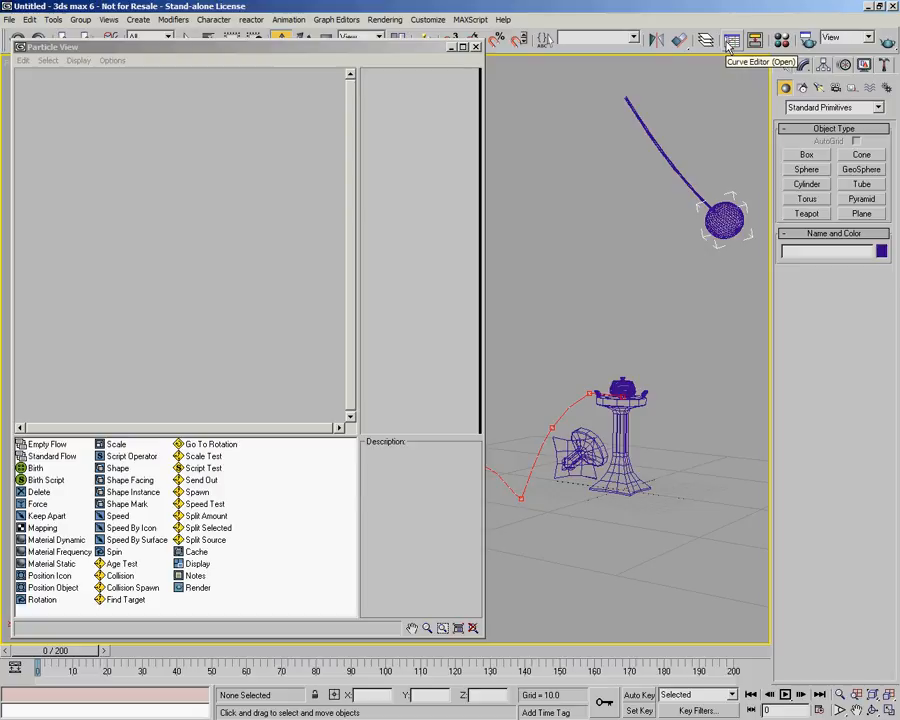
Open the Track View Curve Editor briefly and close it again.
left_click(730, 41)
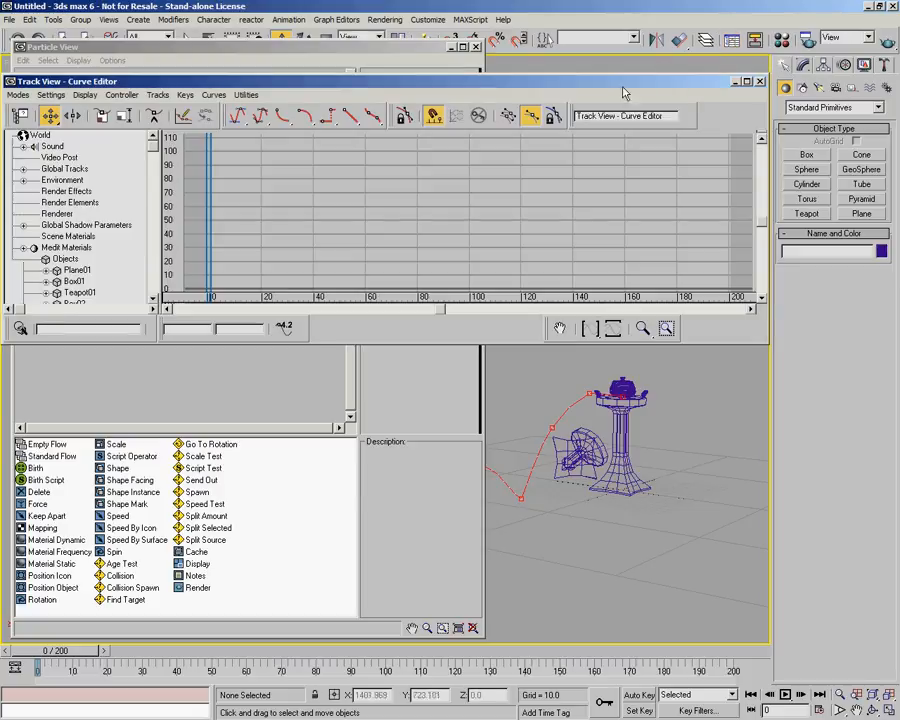
left_click_drag(616, 93, 626, 124)
left_click(772, 114)
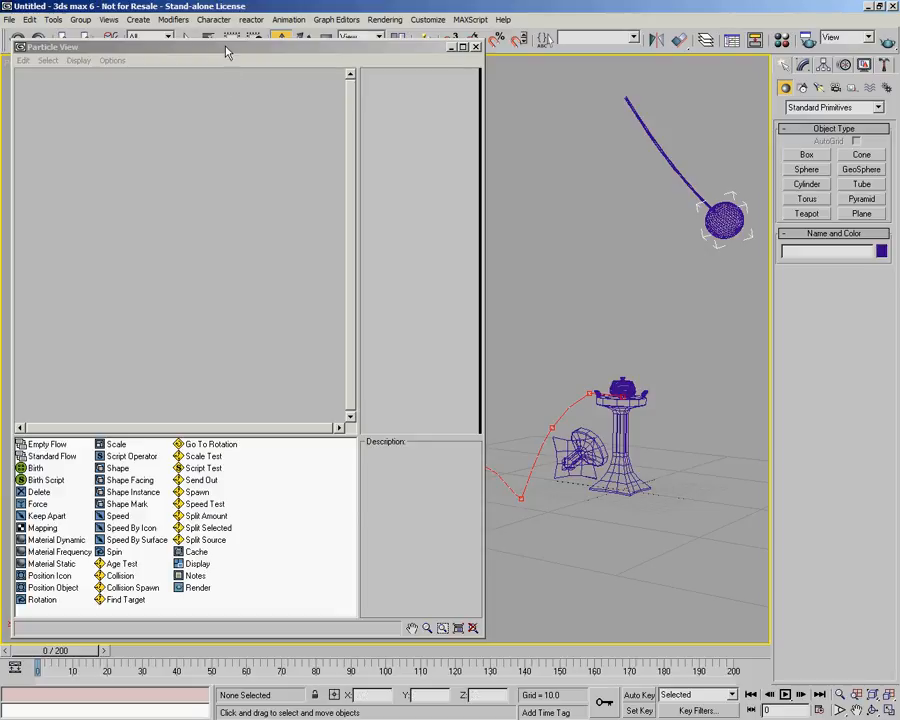
left_click_drag(225, 46, 225, 43)
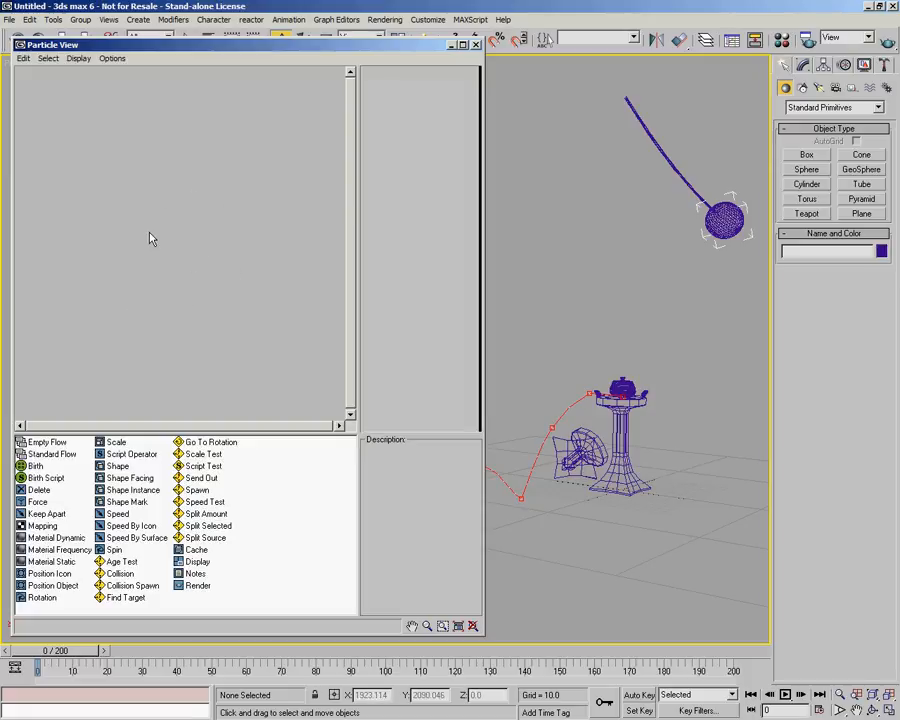
Add an Empty Flow to the Particle View event display.
left_click(46, 456)
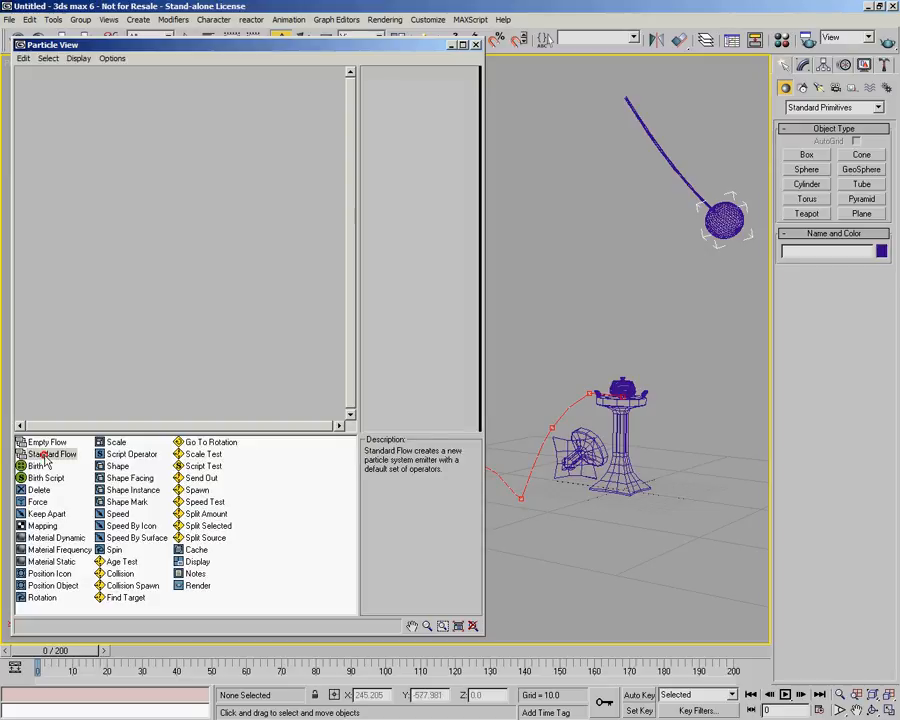
left_click_drag(45, 442, 116, 181)
middle_click_drag(228, 271, 203, 261)
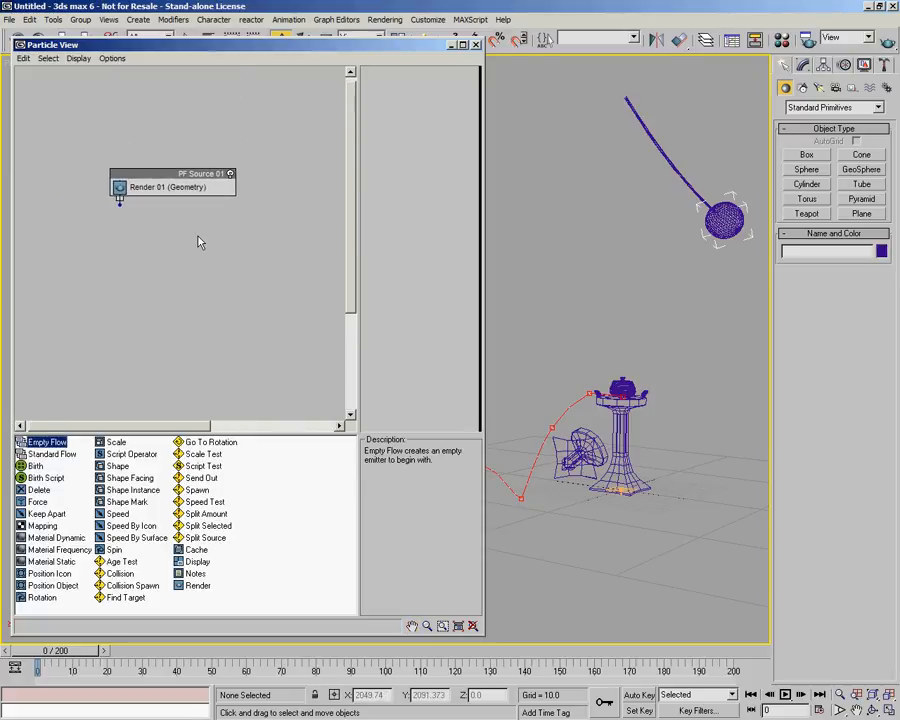
Zoom and pan the Particle View event display to frame the new particle source.
left_click(197, 237)
scroll(197, 237, "up", 1)
scroll(197, 237, "down", 1)
scroll(197, 237, "up", 1)
scroll(197, 241, "down", 1)
scroll(197, 241, "up", 1)
right_click(197, 237)
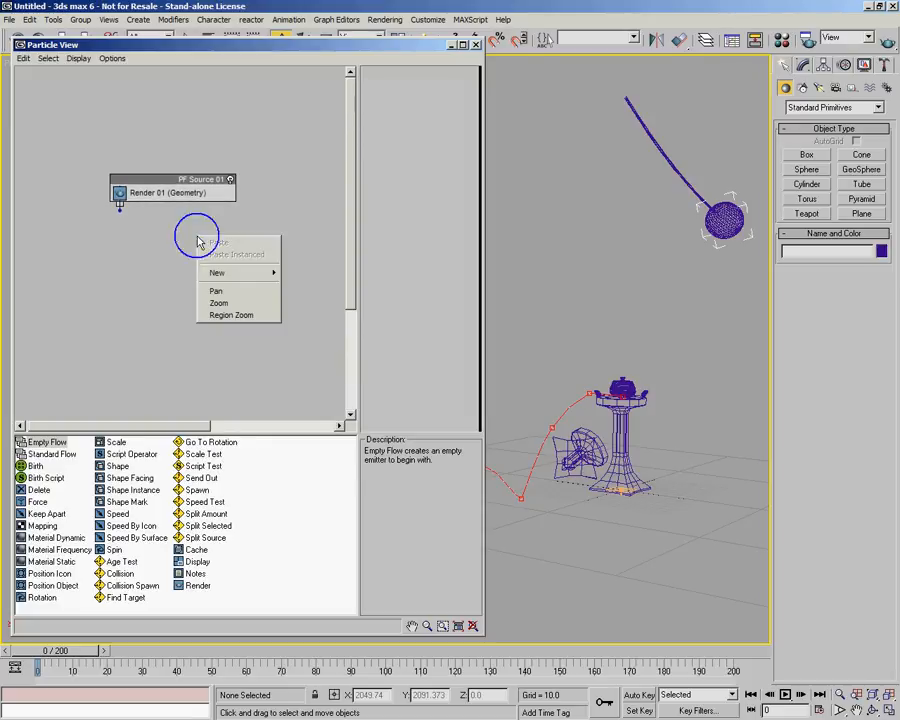
left_click(224, 303)
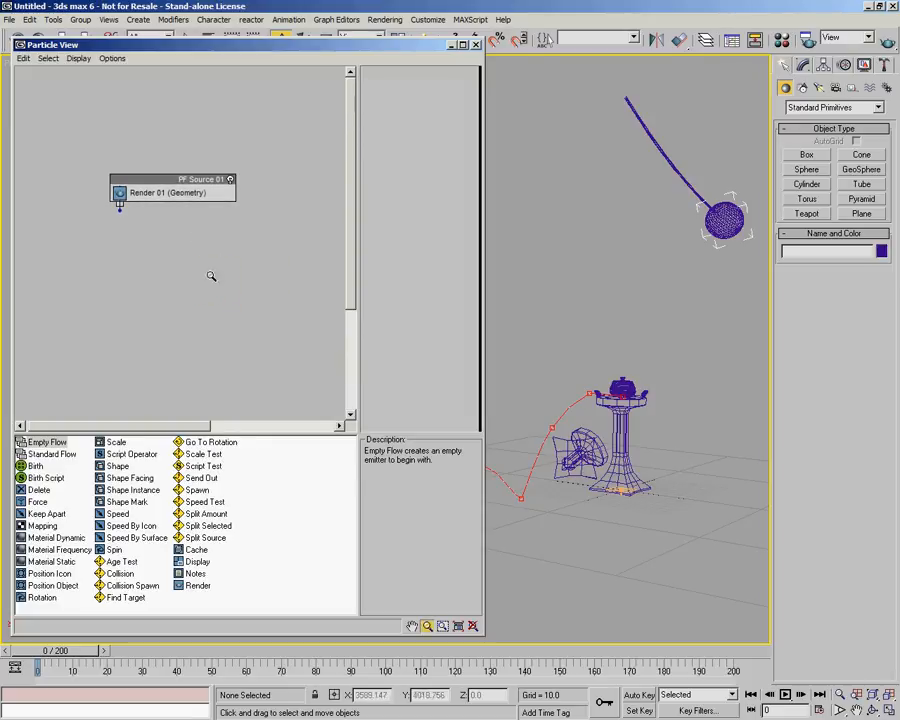
mouse_move(190, 255)
left_mouse_down()
mouse_move(211, 137)
mouse_move(195, 311)
mouse_move(179, 217)
mouse_move(173, 257)
left_mouse_up()
right_click(200, 255)
left_click(220, 292)
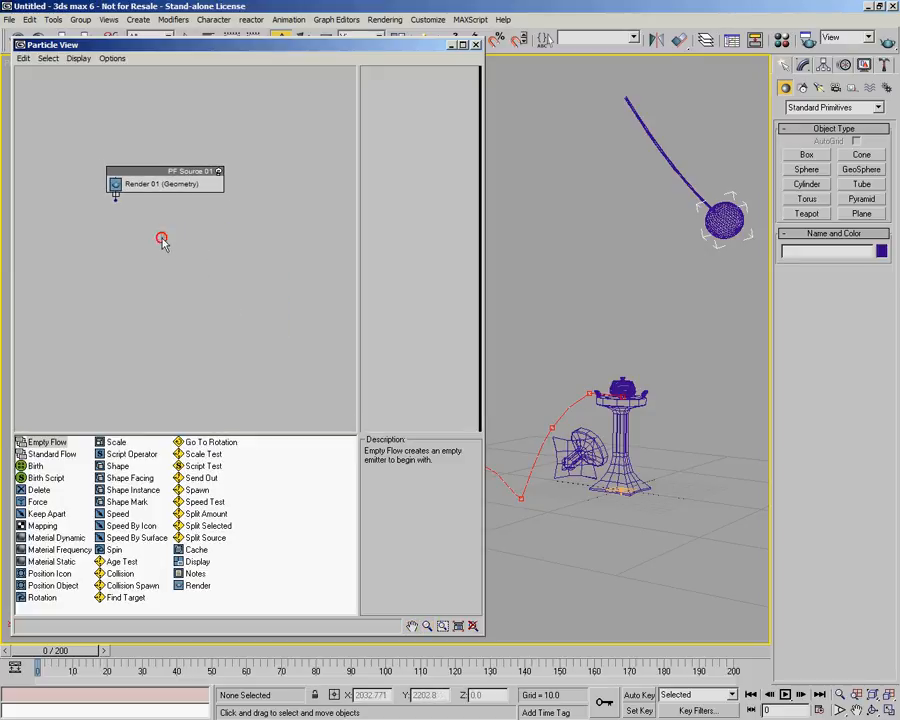
middle_click_drag(180, 242, 207, 222)
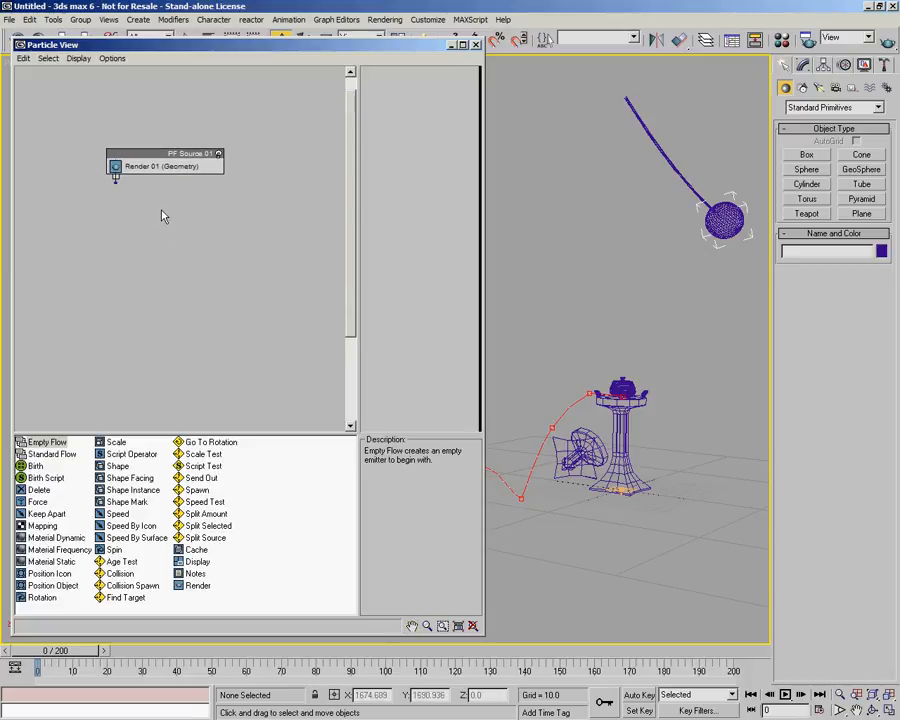
left_click_drag(164, 155, 161, 100)
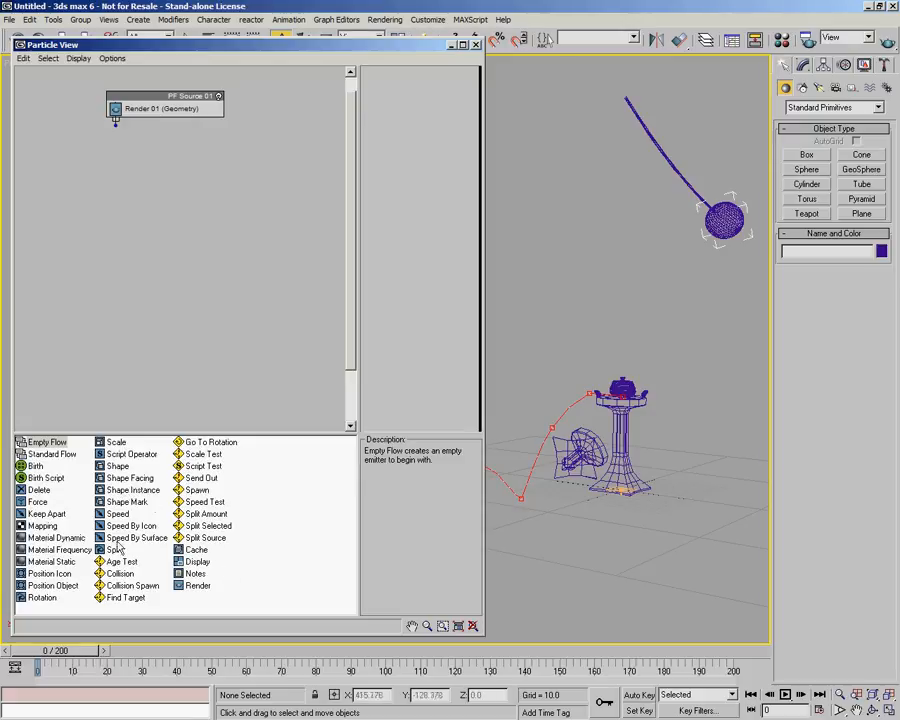
Browse the depot's operators and tests to read their descriptions.
left_click_drag(243, 432, 245, 466)
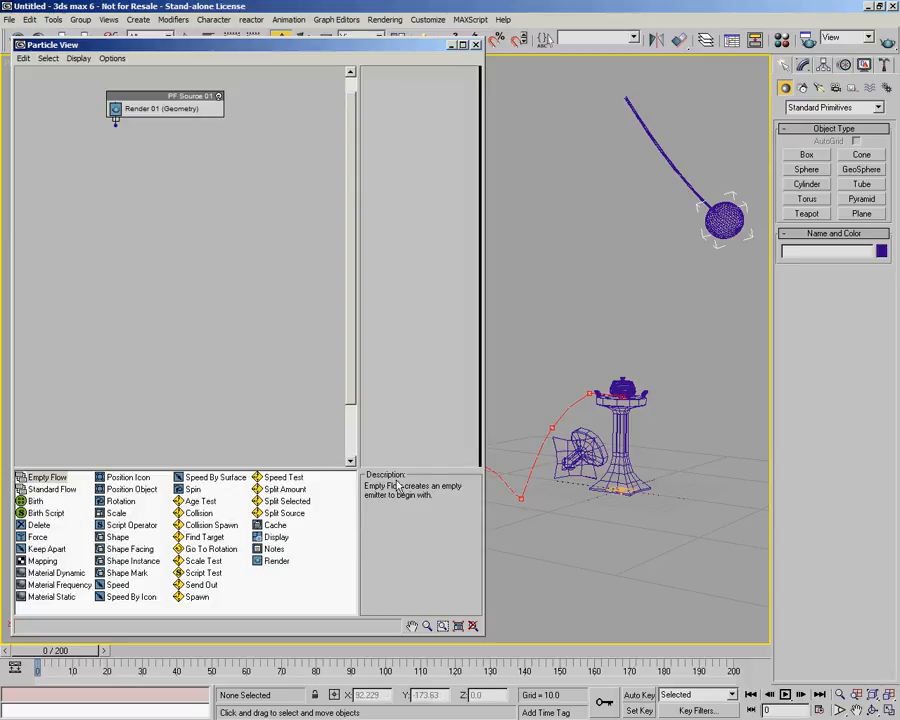
left_click(204, 537)
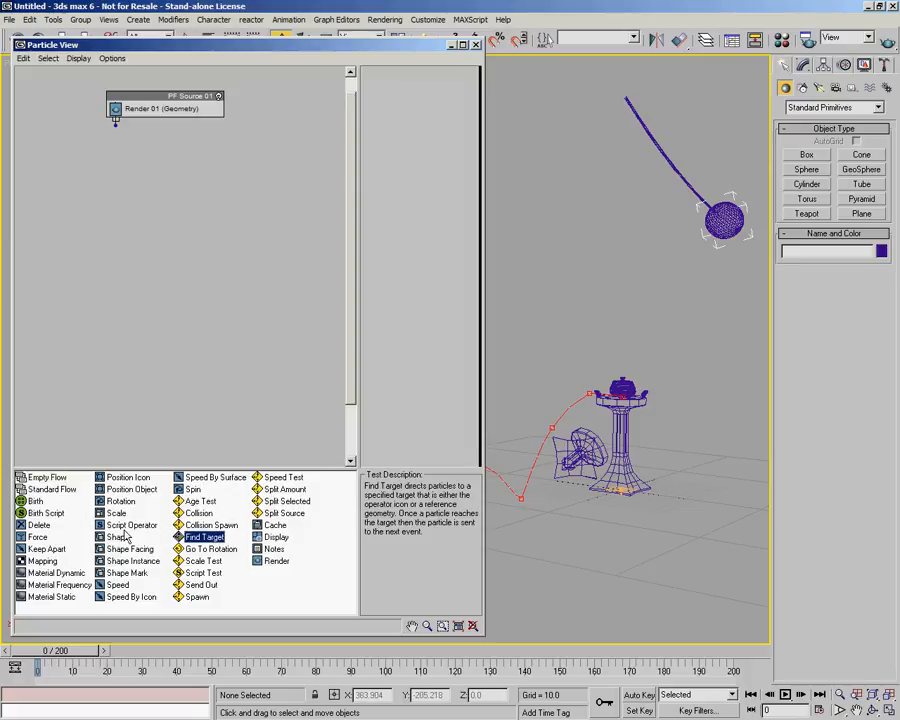
left_click(128, 525)
left_click(130, 561)
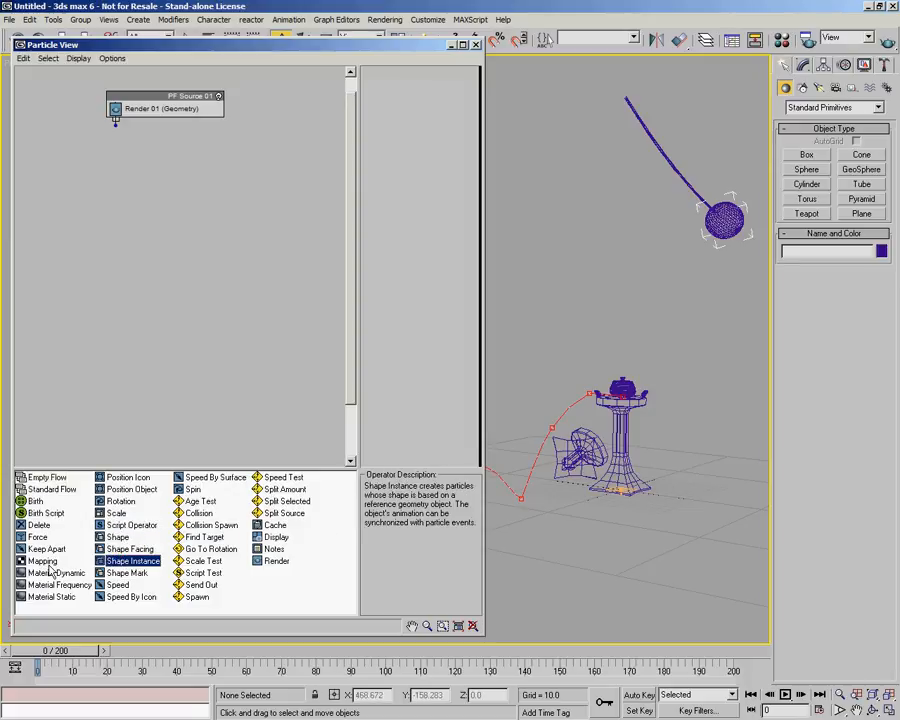
left_click(45, 572)
left_click(32, 537)
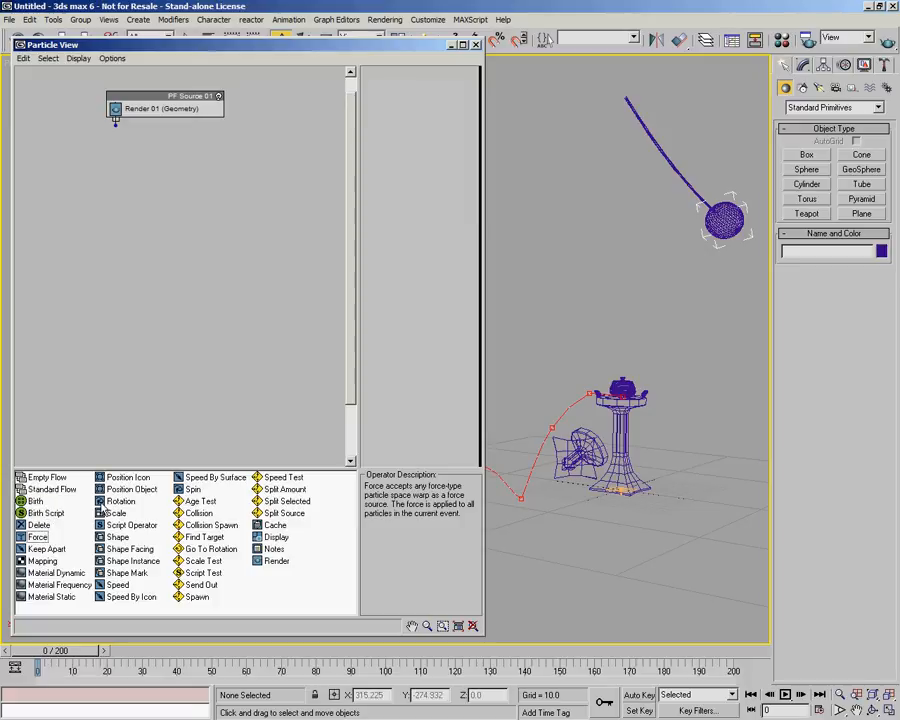
left_click(212, 525)
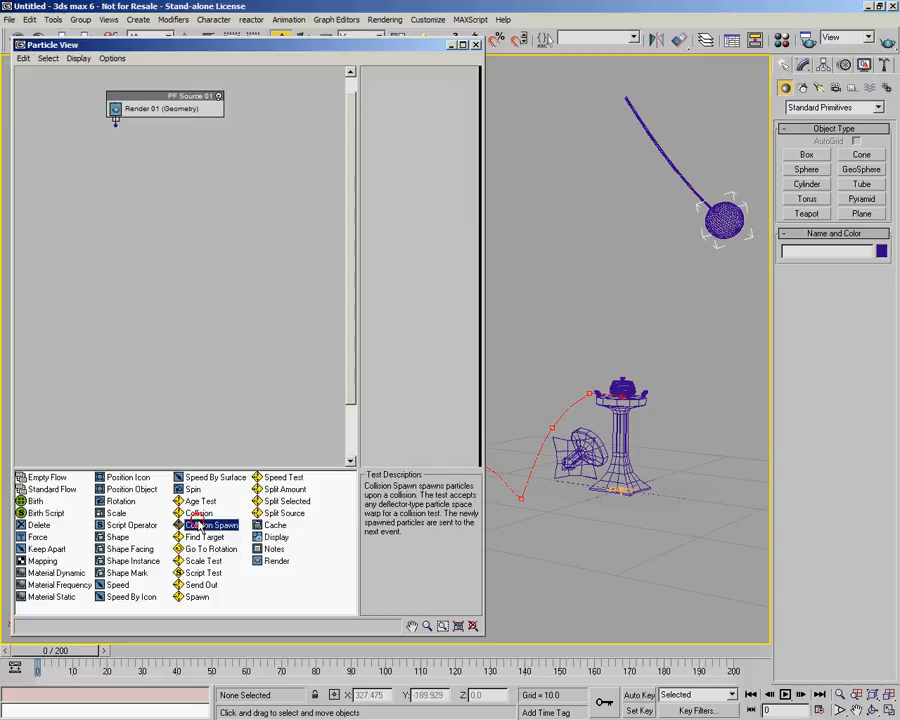
left_click(275, 489)
left_click(276, 525)
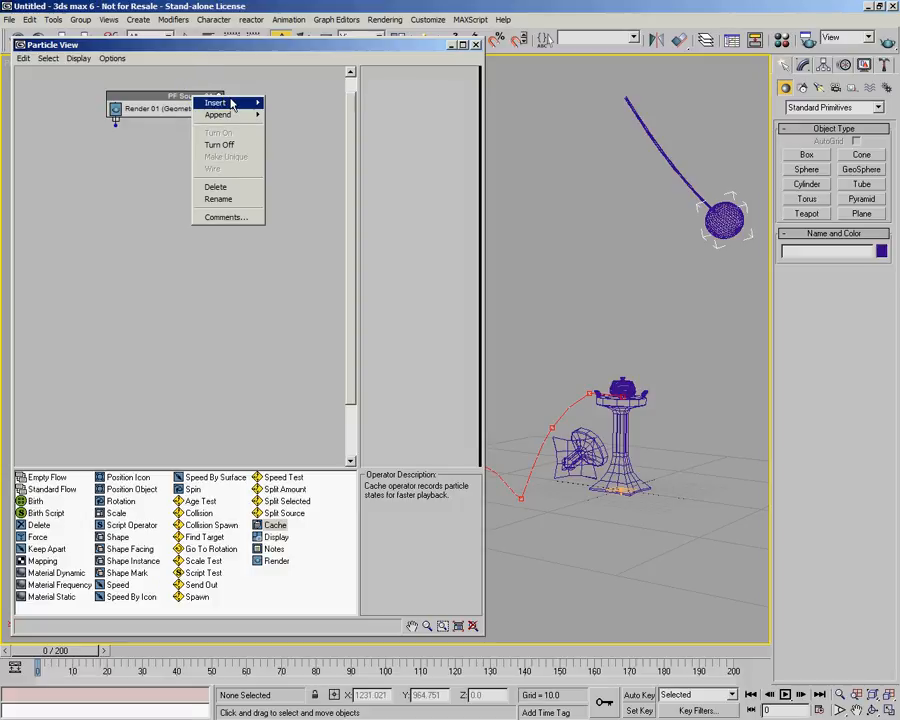
Rename the particle source event to Flame Source.
left_click(166, 97)
right_click(162, 98)
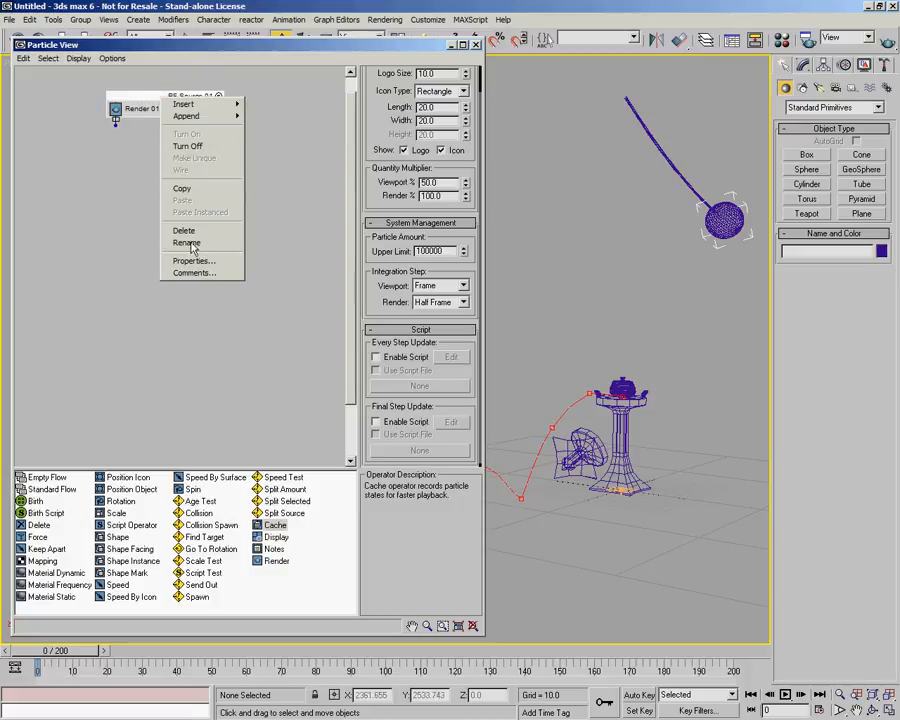
left_click(187, 243)
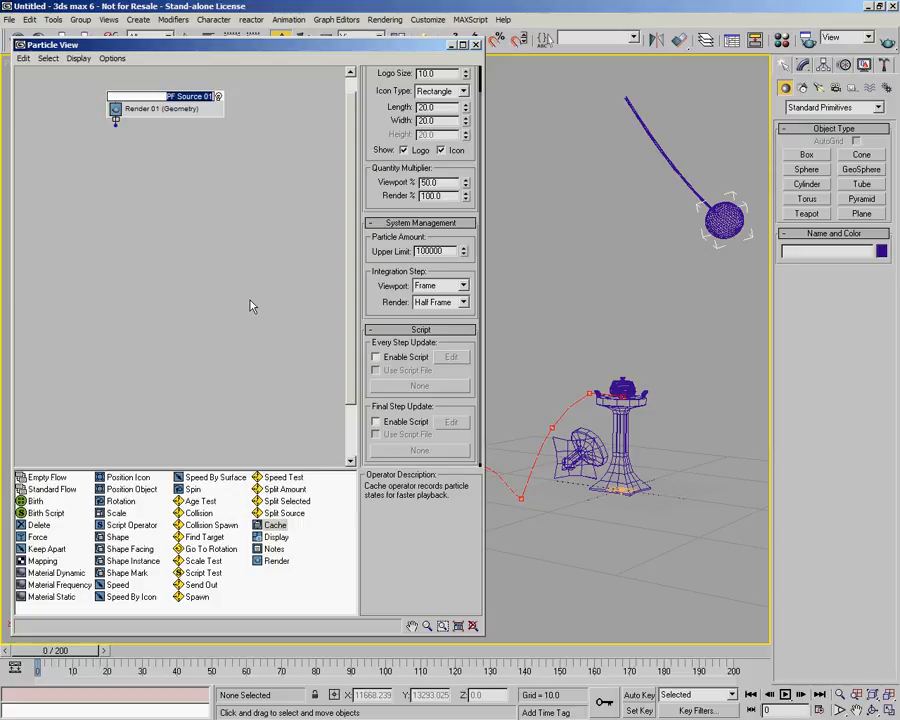
type("Flame Source")
key("Return")
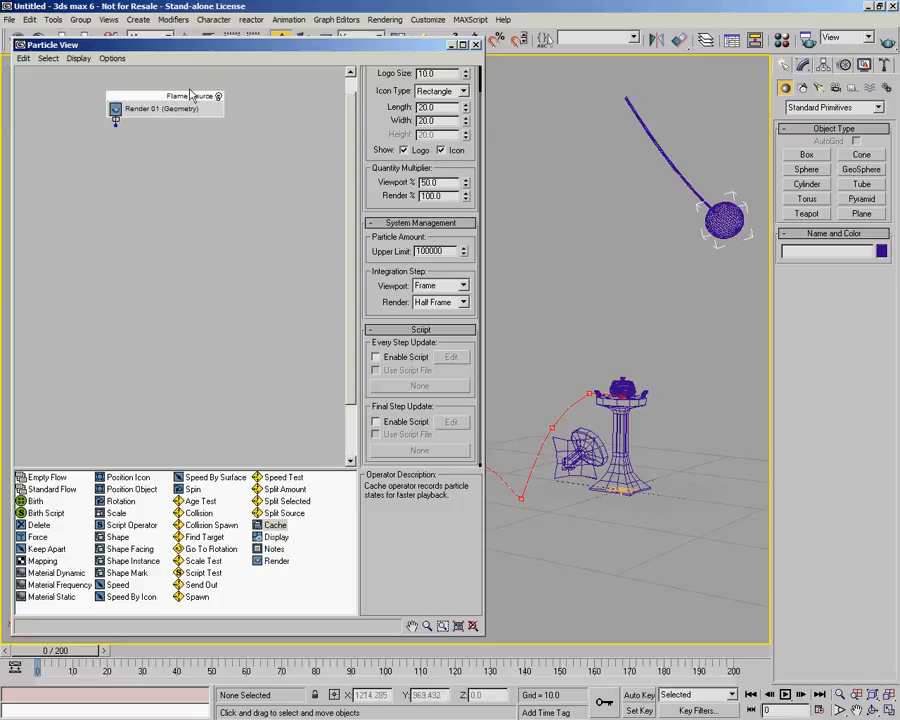
Set the Flame Source particle Upper Limit to 10000000.
scroll(374, 204, "up", 2)
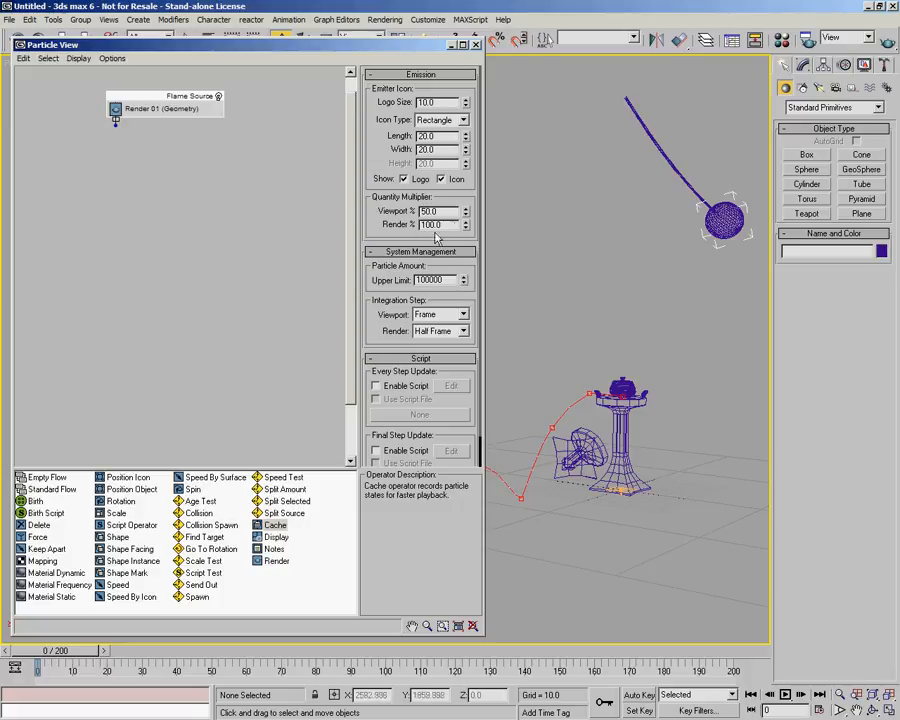
double_click(448, 280)
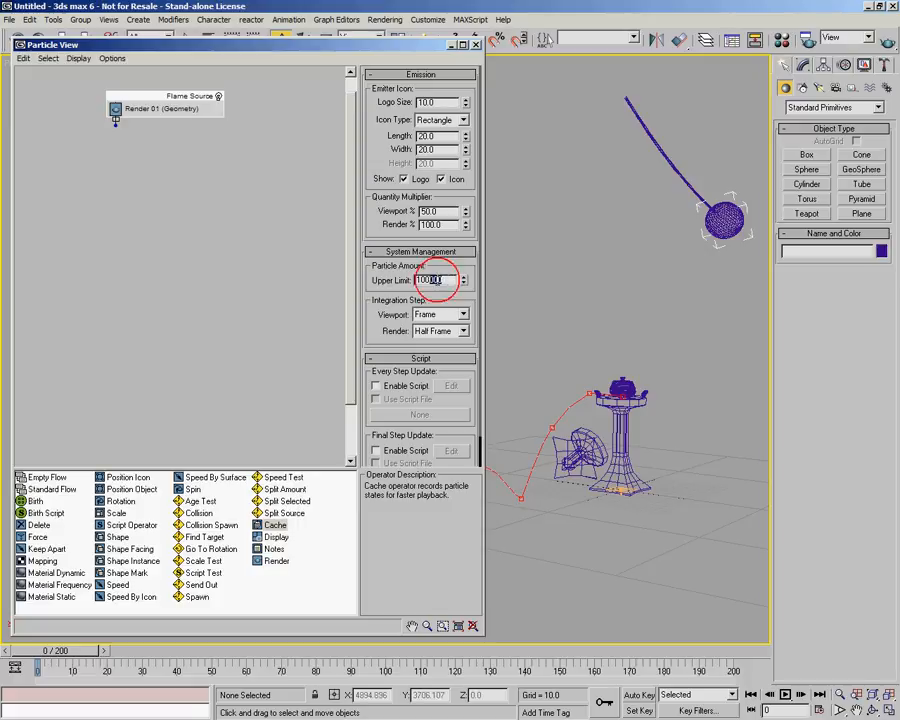
type("3999999999")
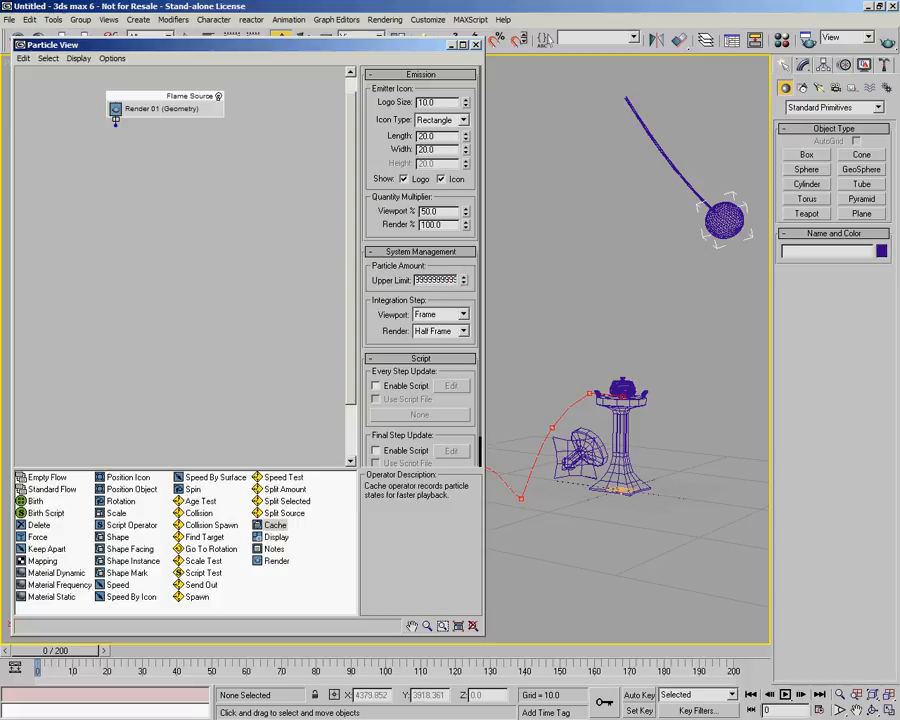
key("Return")
Set the Flame Source viewport quantity multiplier to 100%.
left_click_drag(445, 212, 280, 201)
type("1")
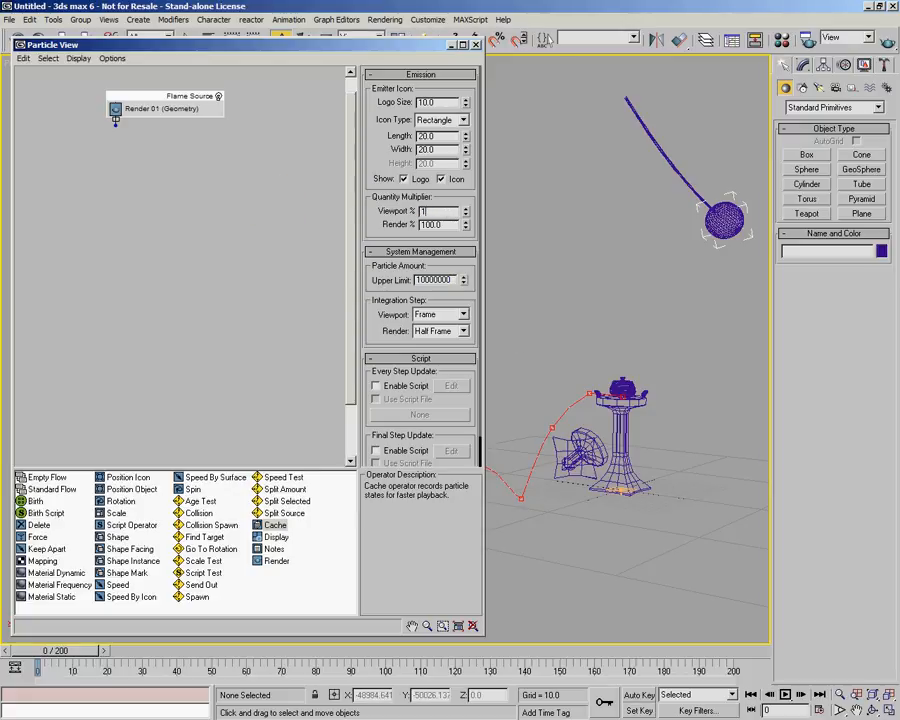
type("00")
key("Return")
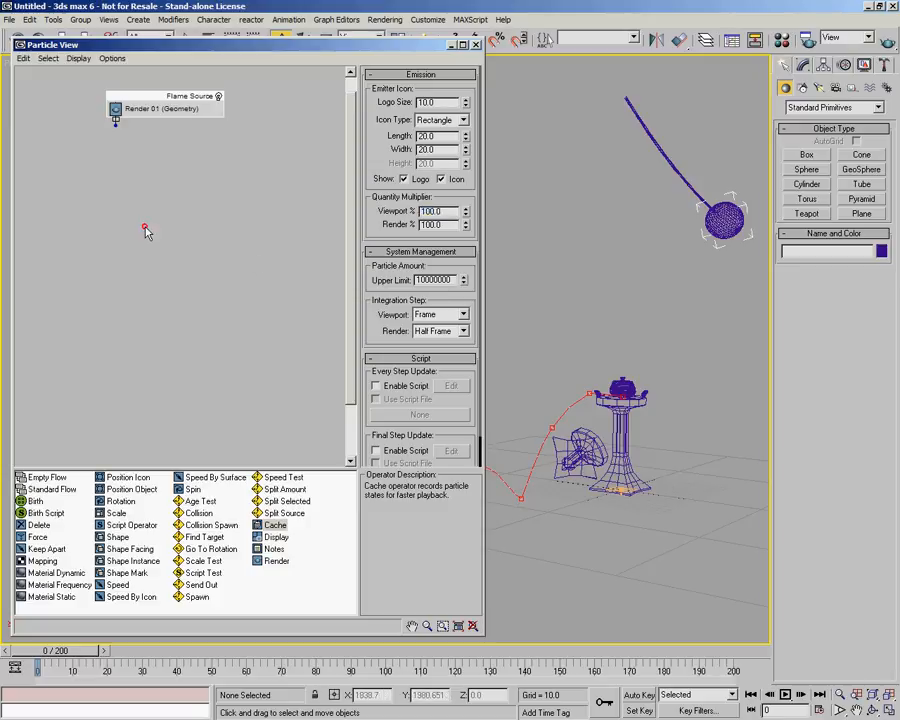
left_click(146, 233)
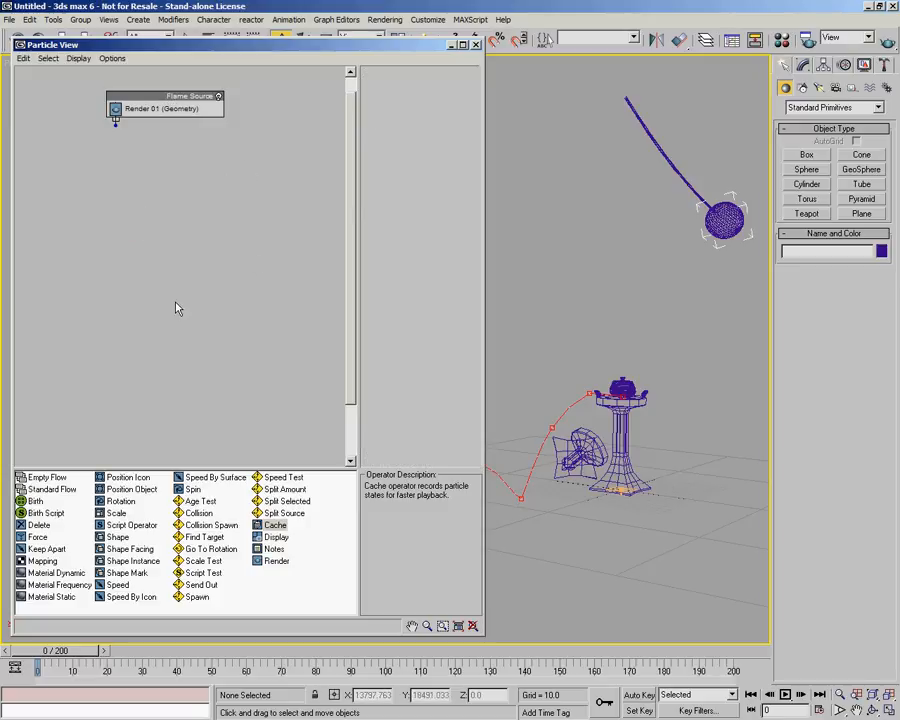
Create a new Birth event and wire the Flame Source output into it.
left_click_drag(36, 508, 112, 199)
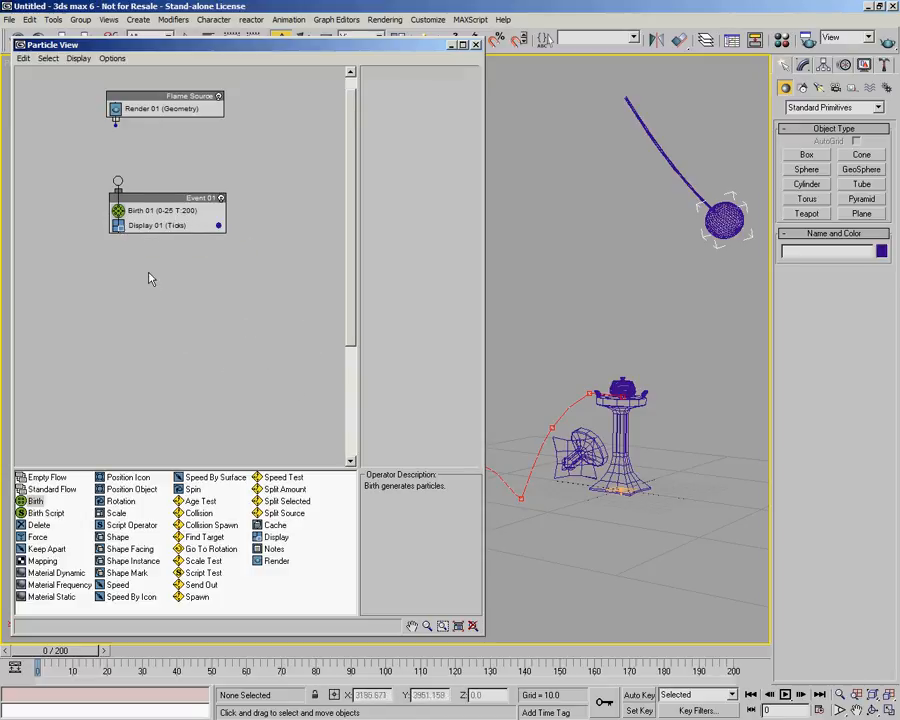
left_click_drag(161, 199, 160, 198)
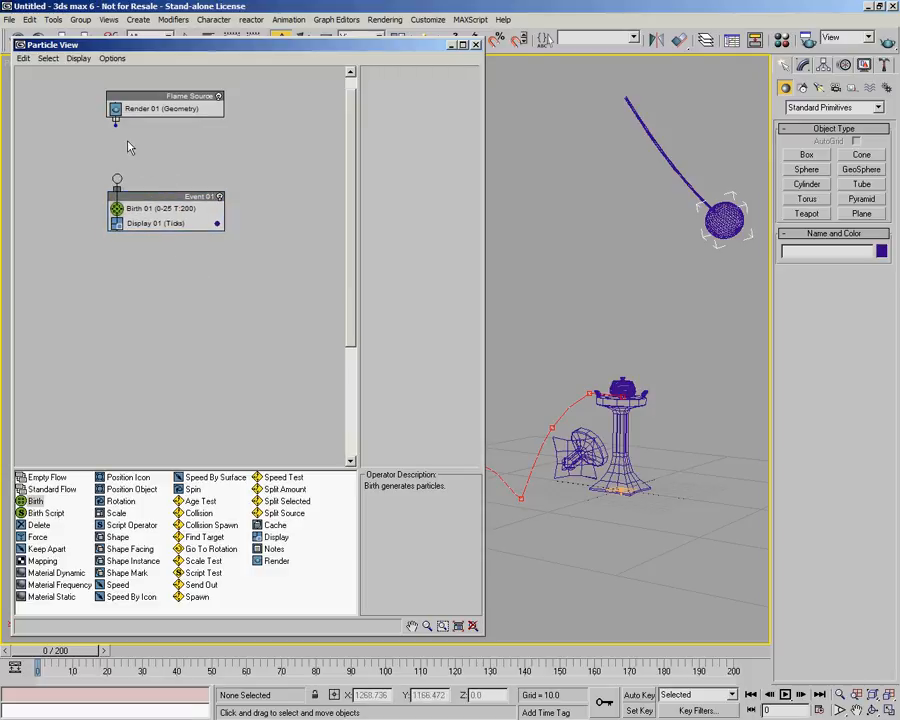
left_click_drag(115, 123, 151, 179)
Move the particle source emitter icon down below the torch in the viewport.
middle_click_drag(630, 362, 642, 387, "alt")
mouse_move(65, 655)
left_mouse_down()
mouse_move(730, 655)
mouse_move(60, 655)
left_mouse_up()
left_click(601, 480)
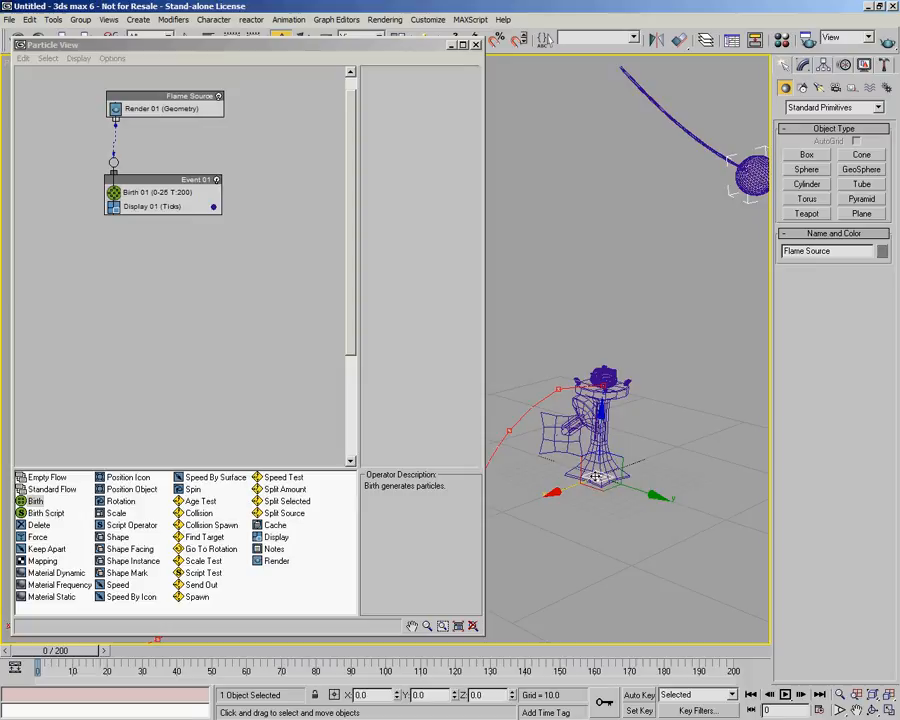
left_click_drag(604, 489, 601, 541)
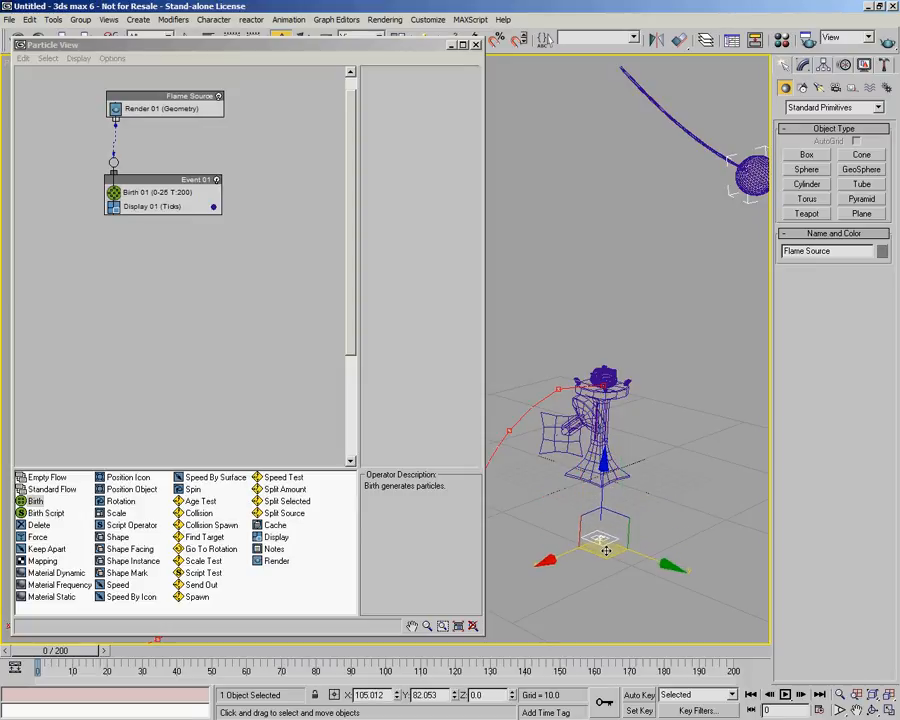
Set the Flame Source emitter icon Length and Width to 200 and its Logo Size to 50.
left_click(805, 66)
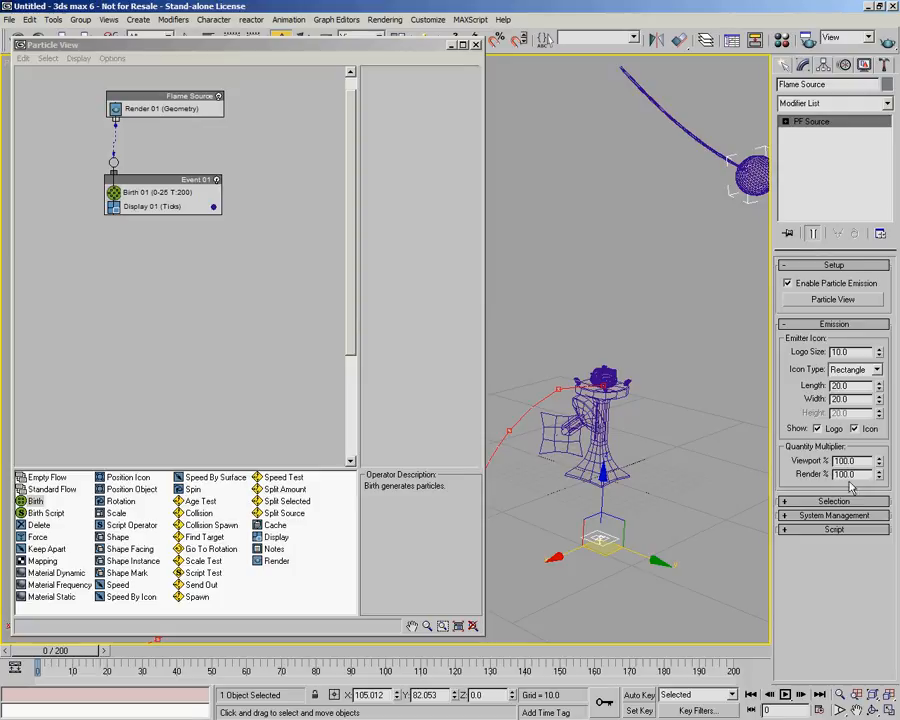
left_click(165, 96)
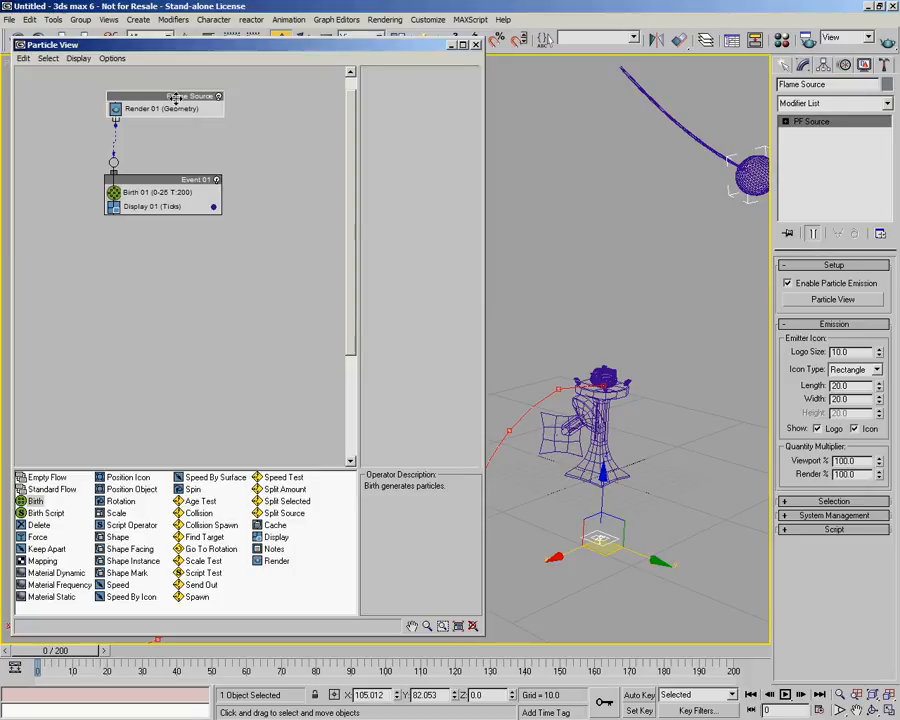
double_click(851, 385)
type("20")
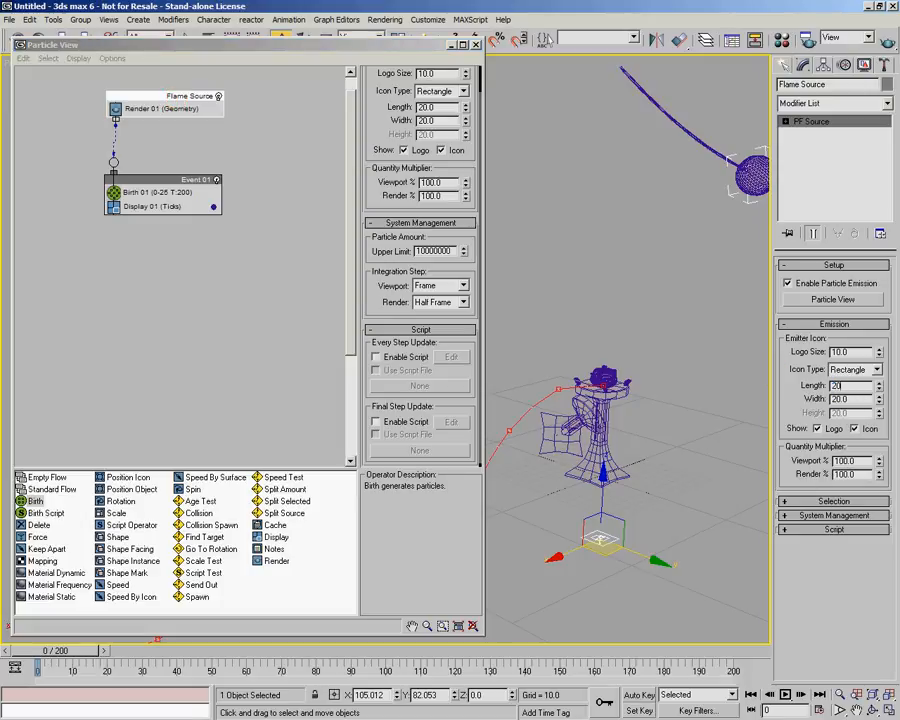
key("Tab")
type("200")
key("Return")
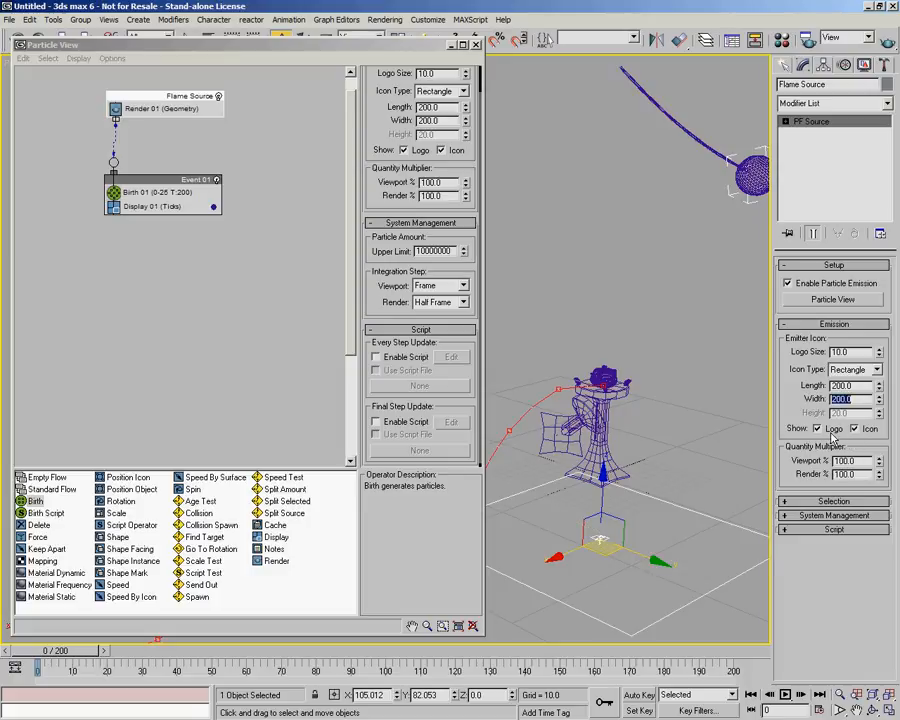
left_click_drag(857, 353, 808, 352)
key("Return")
left_click(650, 490)
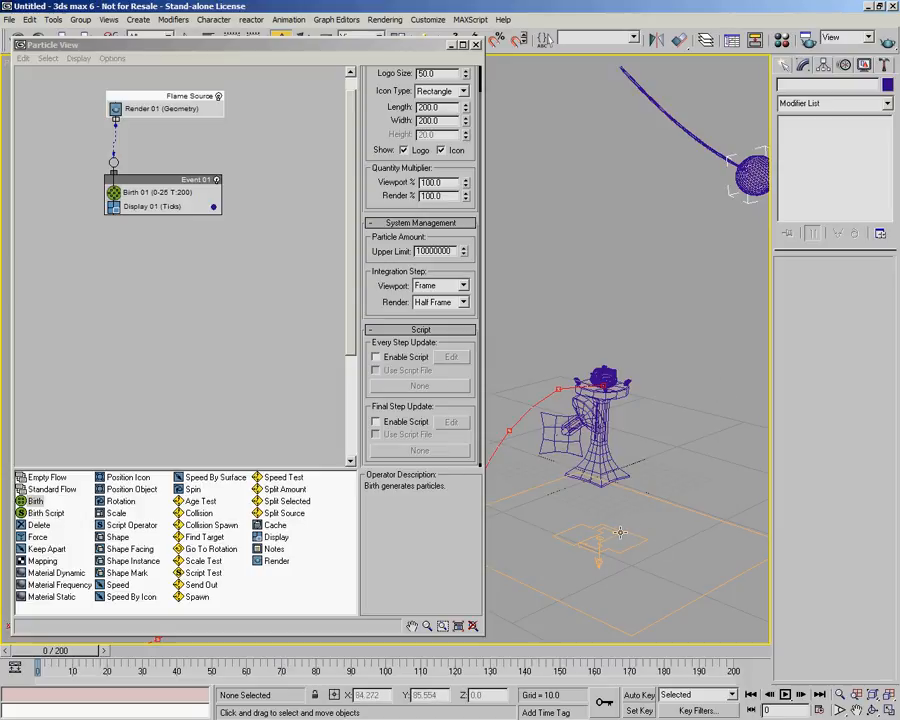
left_click(619, 532)
left_click(650, 247)
left_click(758, 171)
middle_click_drag(728, 275, 697, 278)
left_click(619, 297)
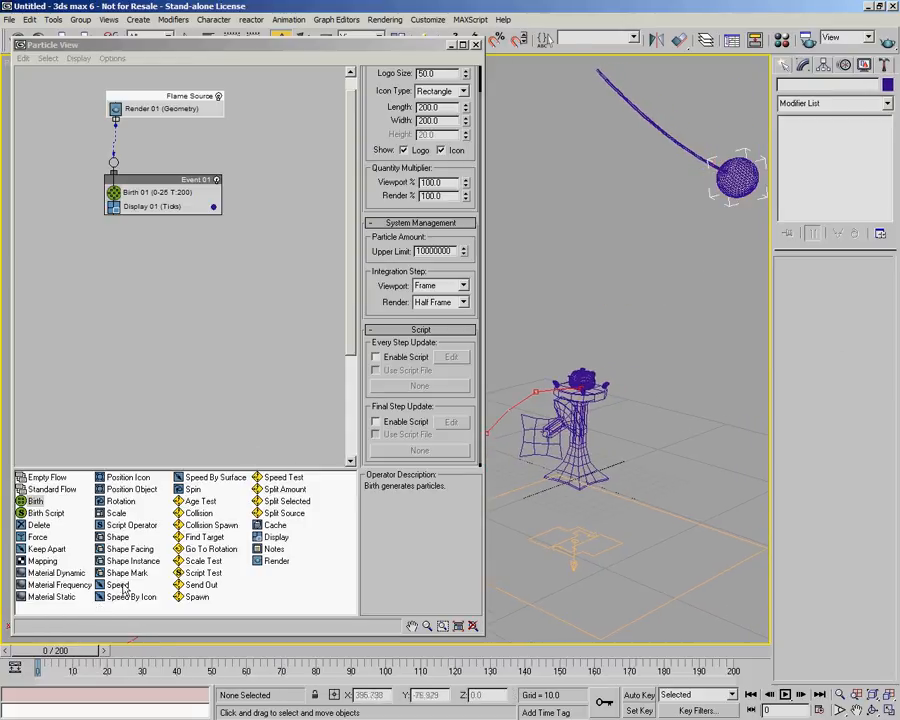
Add a Position Object operator to Event 01 and pick the GeoSphere01 sphere as its emitter object.
left_click_drag(130, 489, 161, 202)
left_click(127, 207)
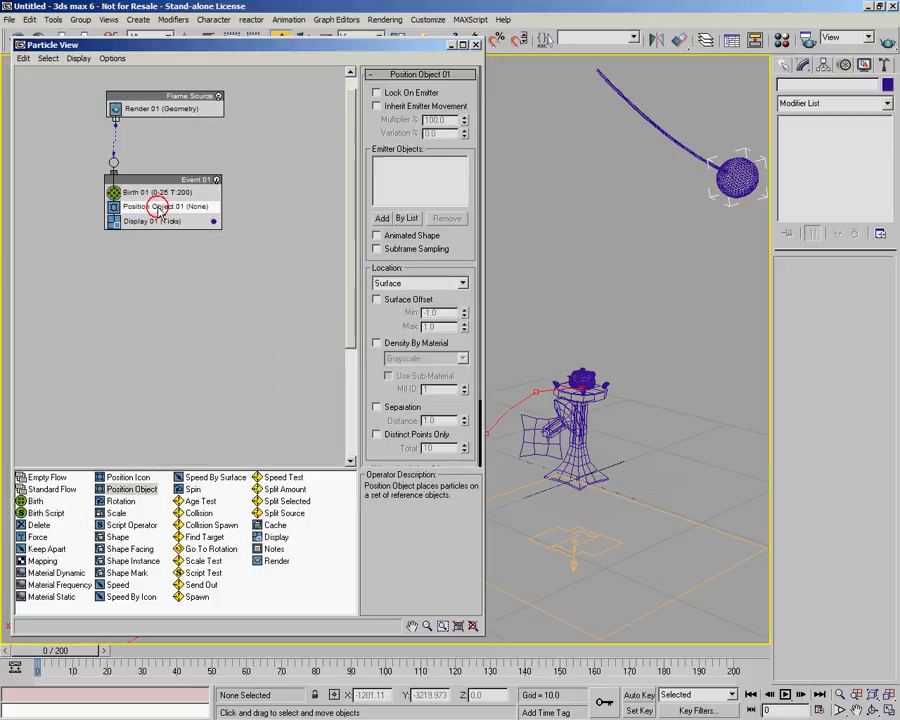
left_click(384, 218)
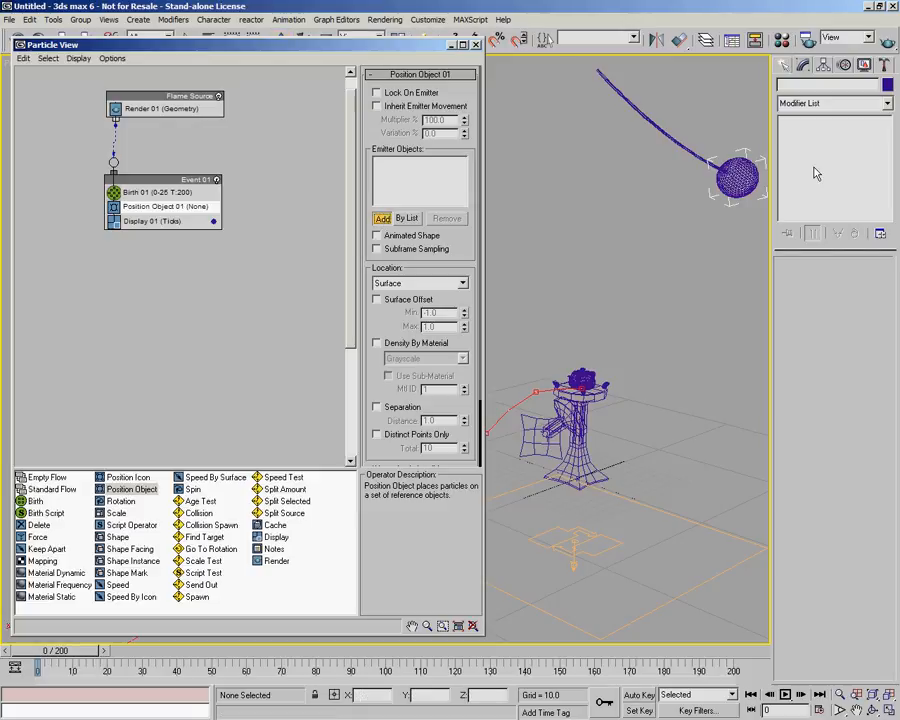
left_click(730, 188)
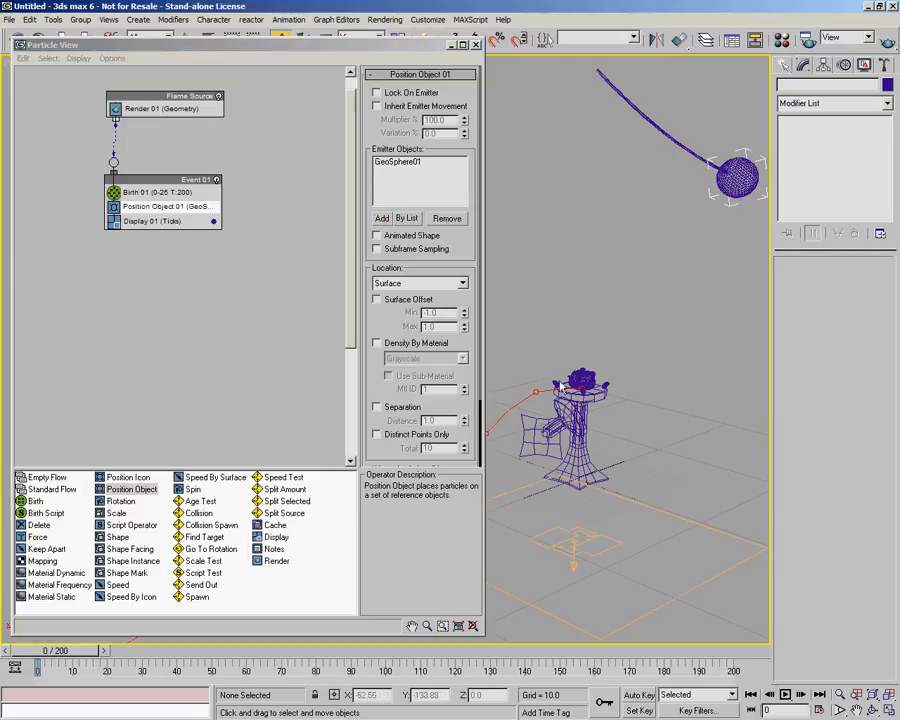
left_click_drag(58, 655, 40, 632)
Set Birth 01 Emit Stop to 200 and switch it to Rate mode with a rate of 300.
left_click(149, 194)
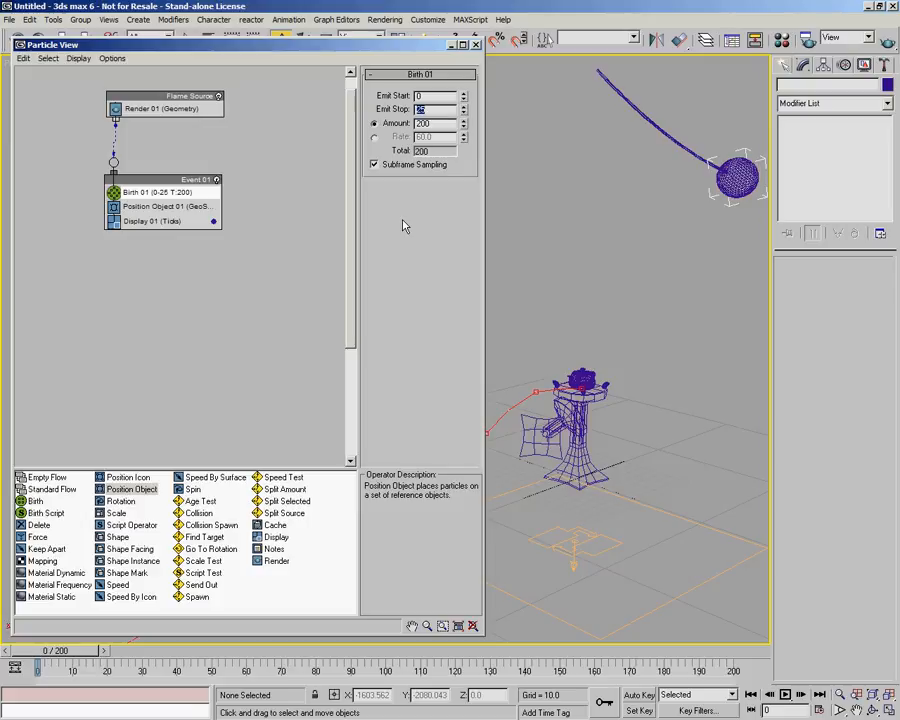
type("200")
key("Return")
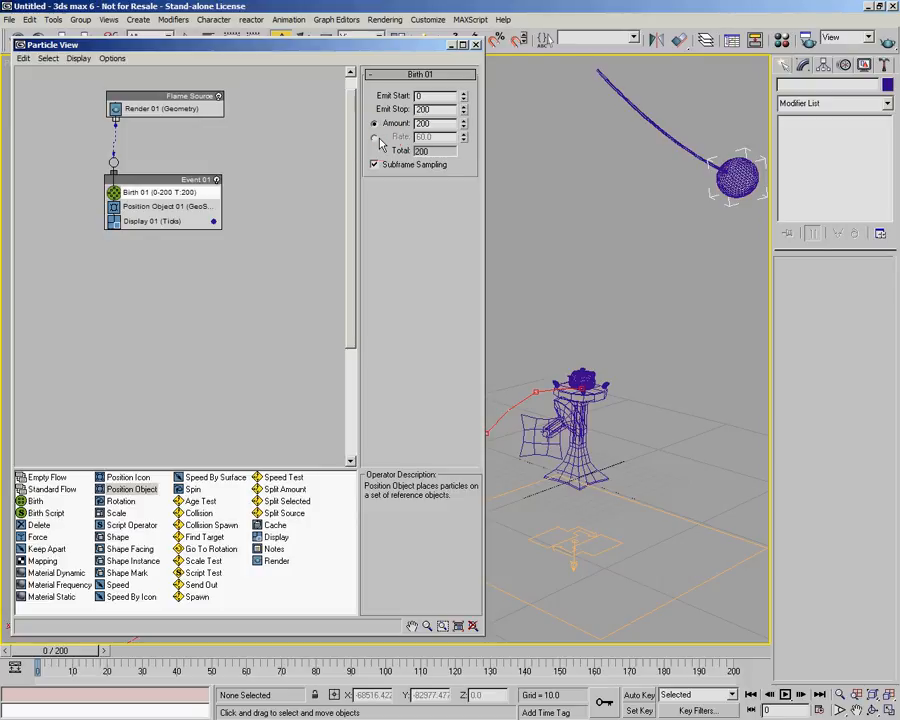
left_click(374, 136)
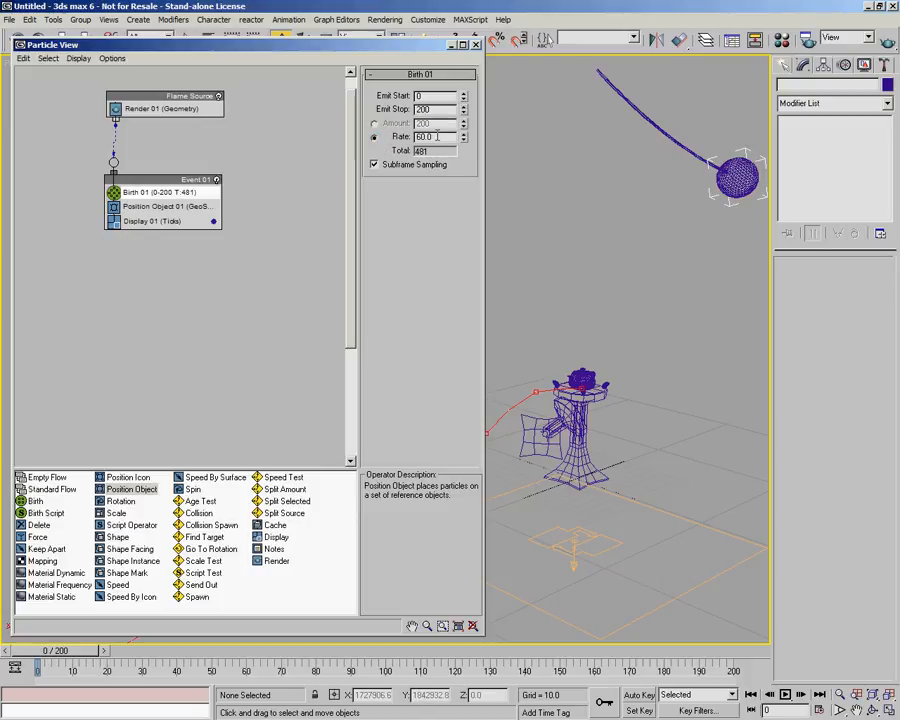
mouse_move(44, 657)
left_mouse_down()
mouse_move(311, 679)
mouse_move(30, 654)
left_mouse_up()
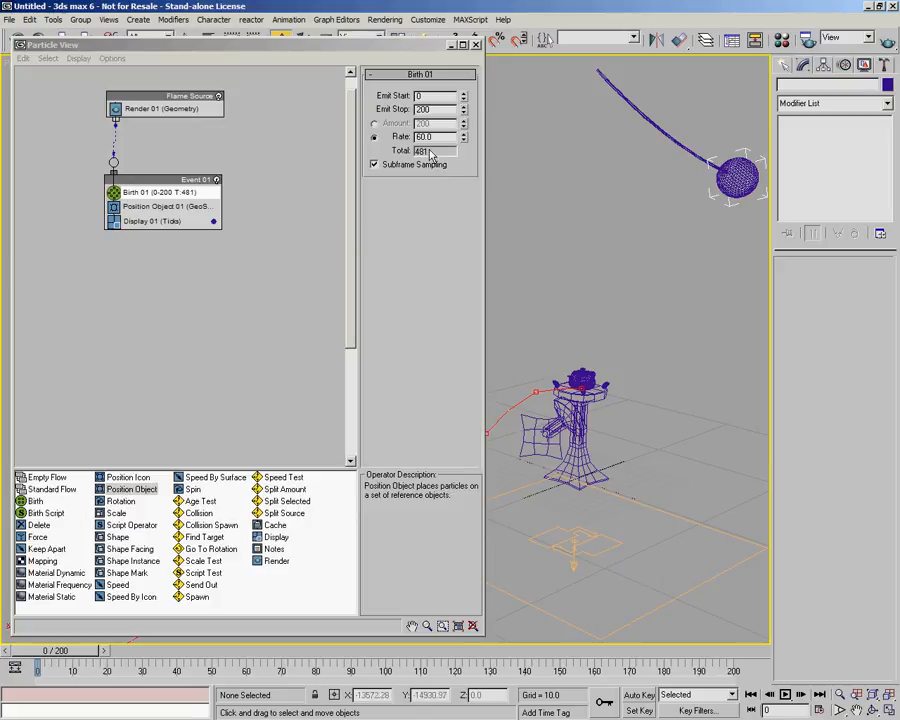
left_click(398, 139)
type("30")
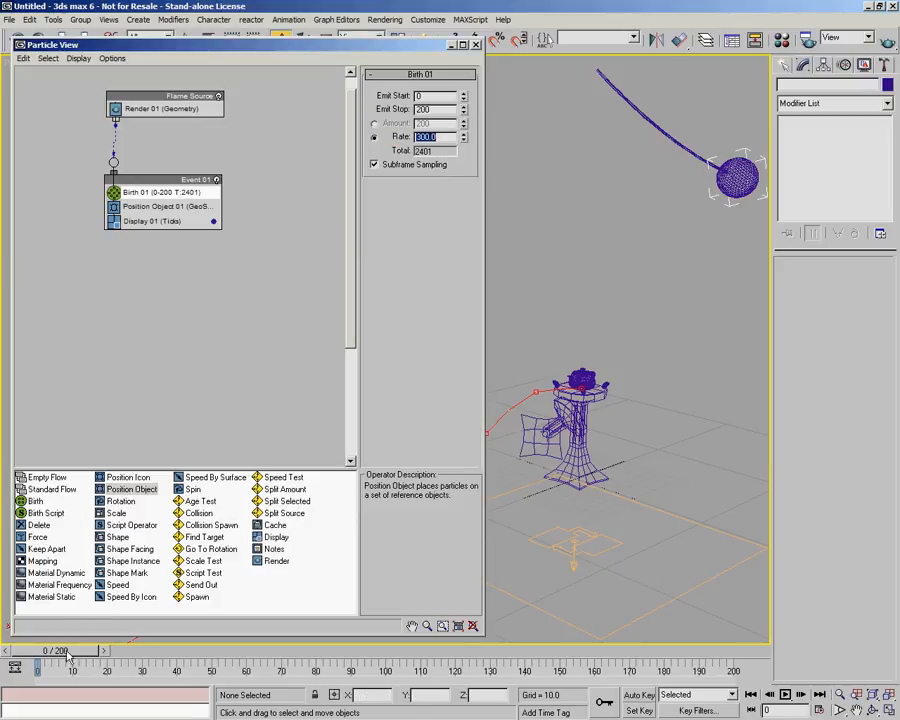
left_click_drag(58, 652, 42, 627)
mouse_move(44, 657)
left_mouse_down()
mouse_move(600, 668)
mouse_move(86, 668)
mouse_move(380, 668)
mouse_move(413, 657)
mouse_move(690, 652)
mouse_move(507, 643)
mouse_move(398, 684)
mouse_move(333, 682)
mouse_move(258, 636)
mouse_move(206, 686)
mouse_move(118, 696)
mouse_move(37, 652)
left_mouse_up()
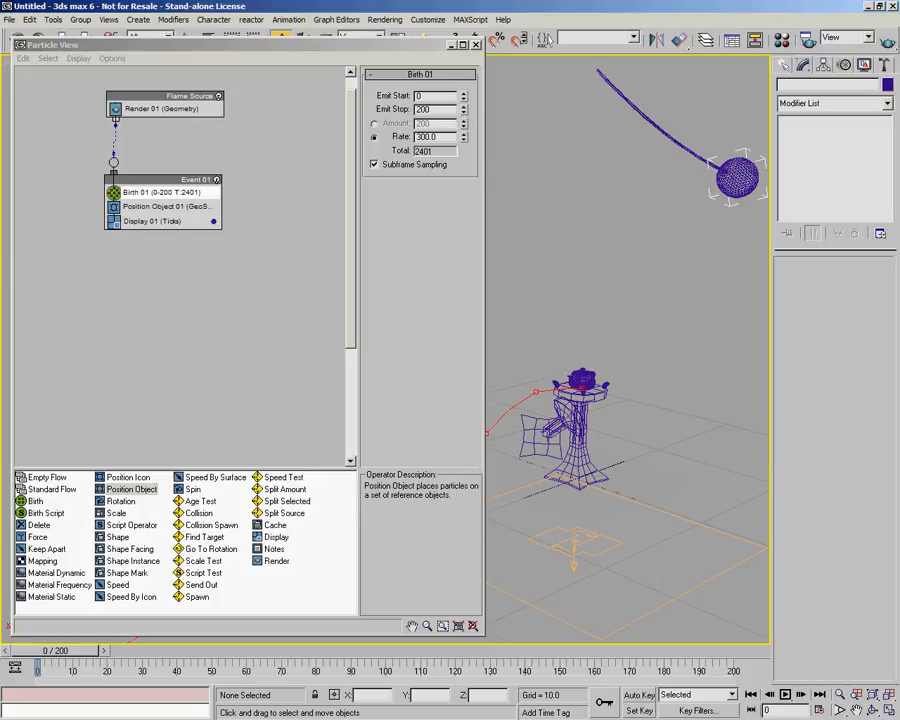
Create a Gravity space warp in the viewport near the emitter.
left_click(783, 66)
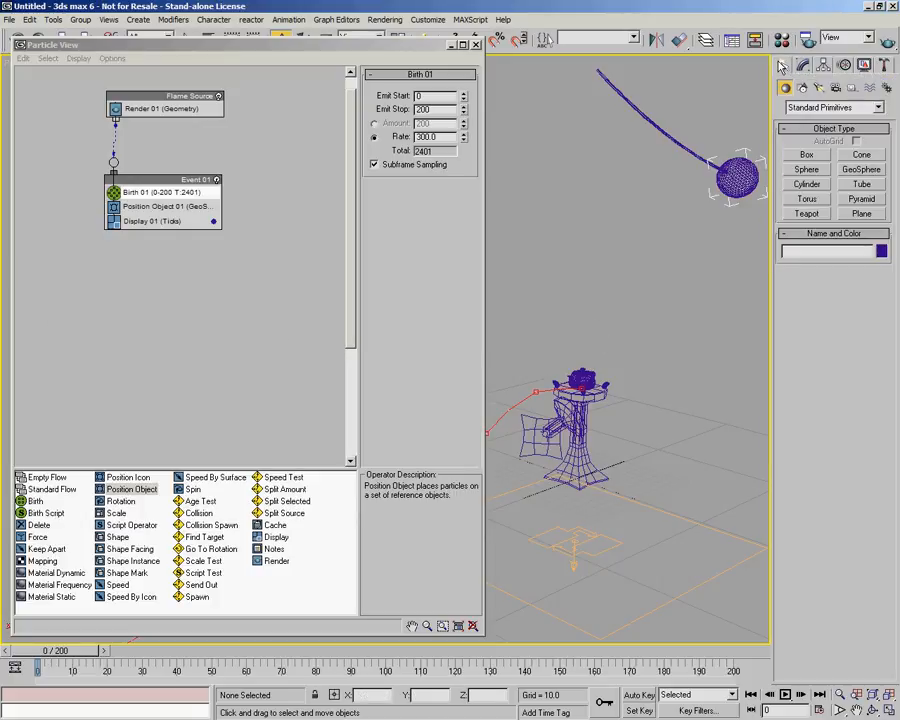
left_click(868, 88)
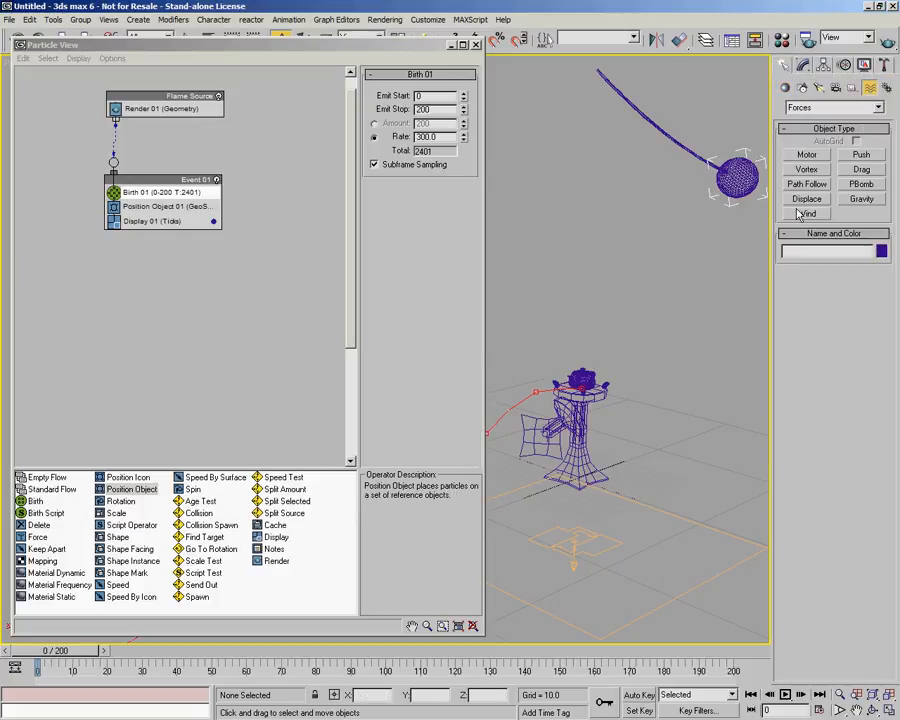
left_click(859, 200)
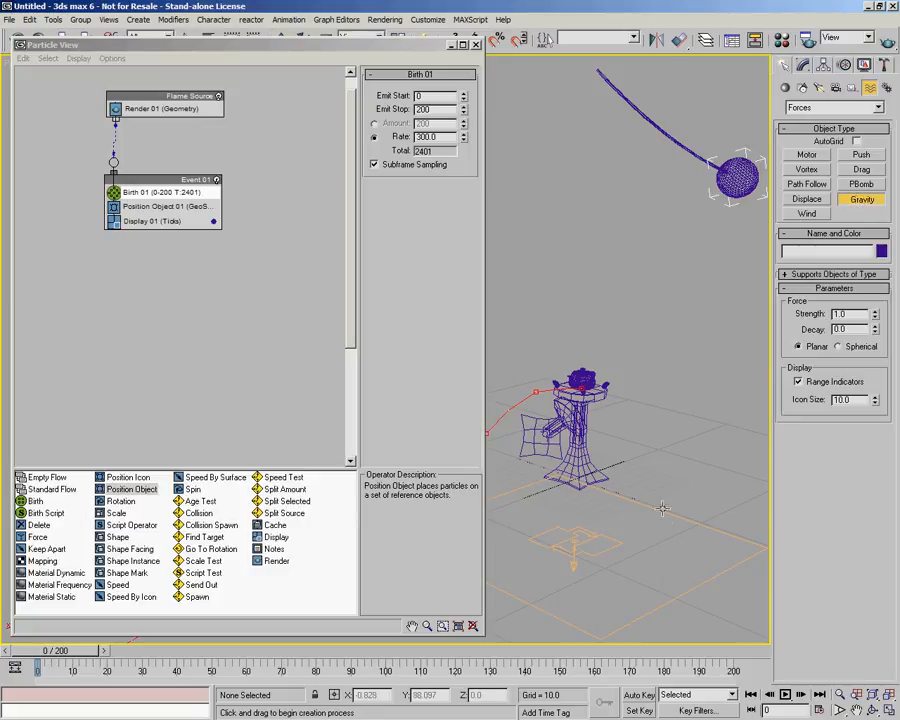
left_click_drag(648, 555, 657, 574)
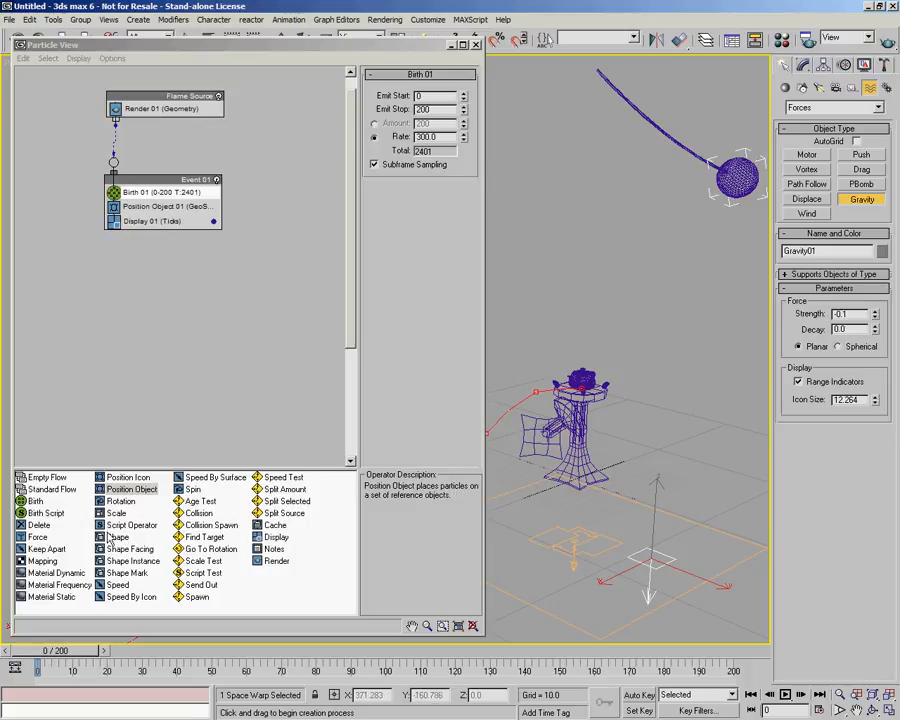
Add a Force operator to Event 01 and assign Gravity01 as its force space warp.
left_click_drag(37, 537, 191, 220)
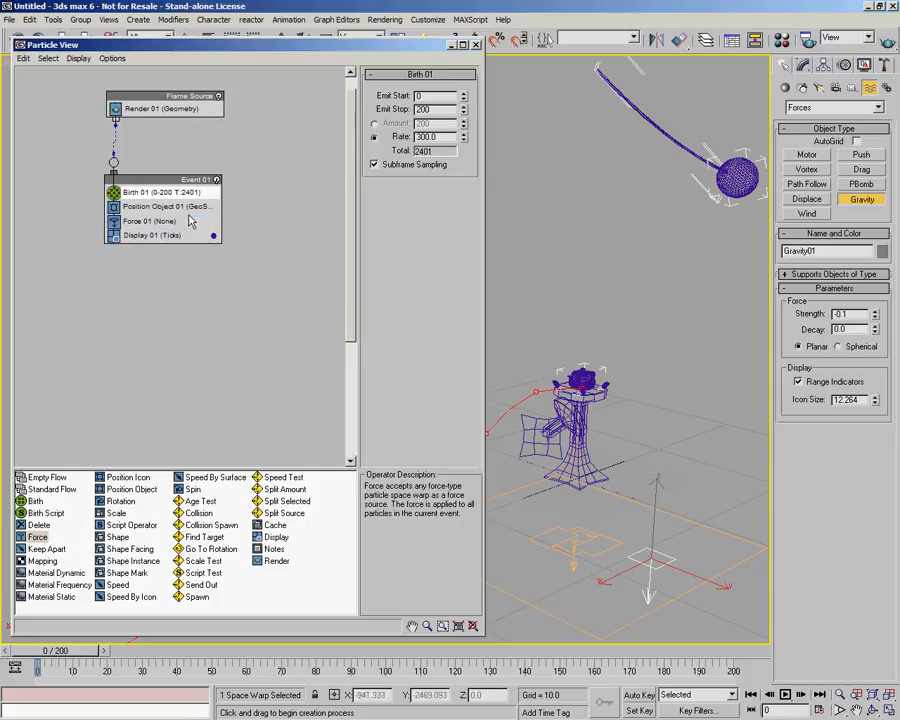
left_click(134, 221)
left_click(382, 156)
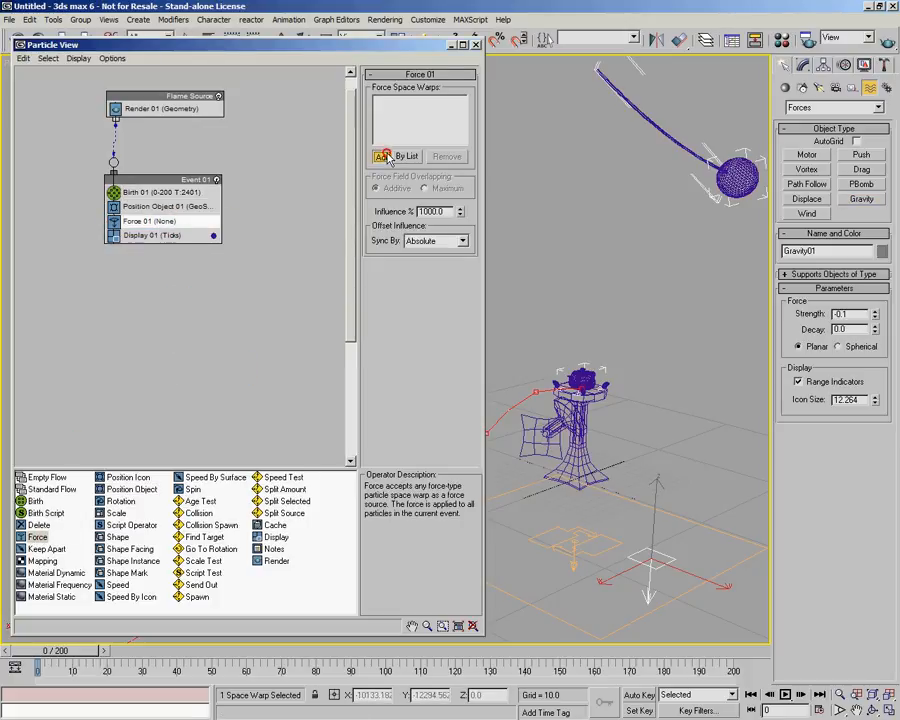
left_click(650, 552)
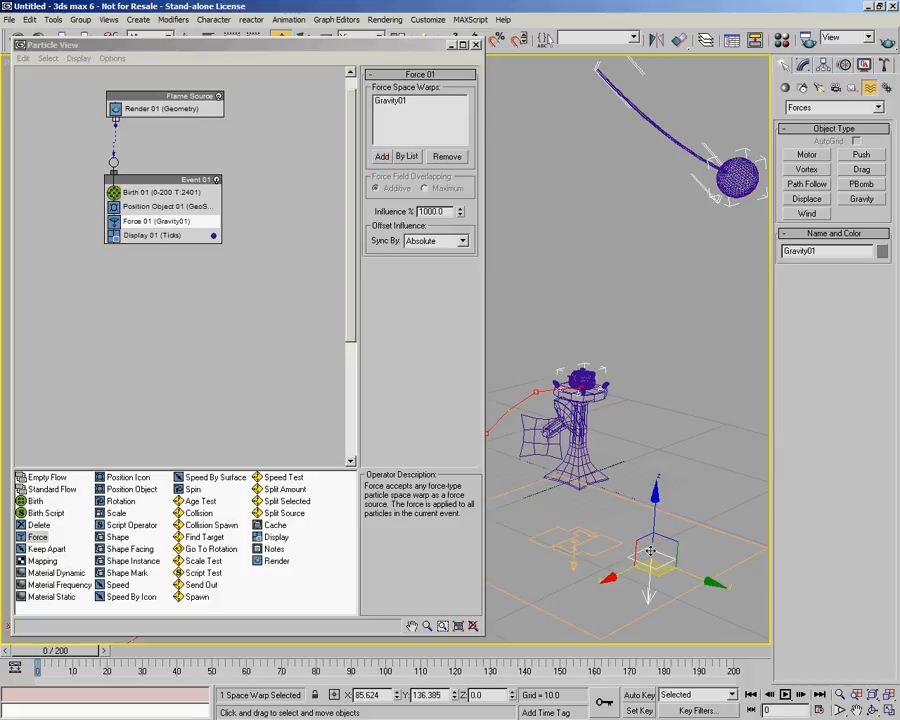
mouse_move(40, 656)
left_mouse_down()
mouse_move(636, 688)
mouse_move(28, 668)
left_mouse_up()
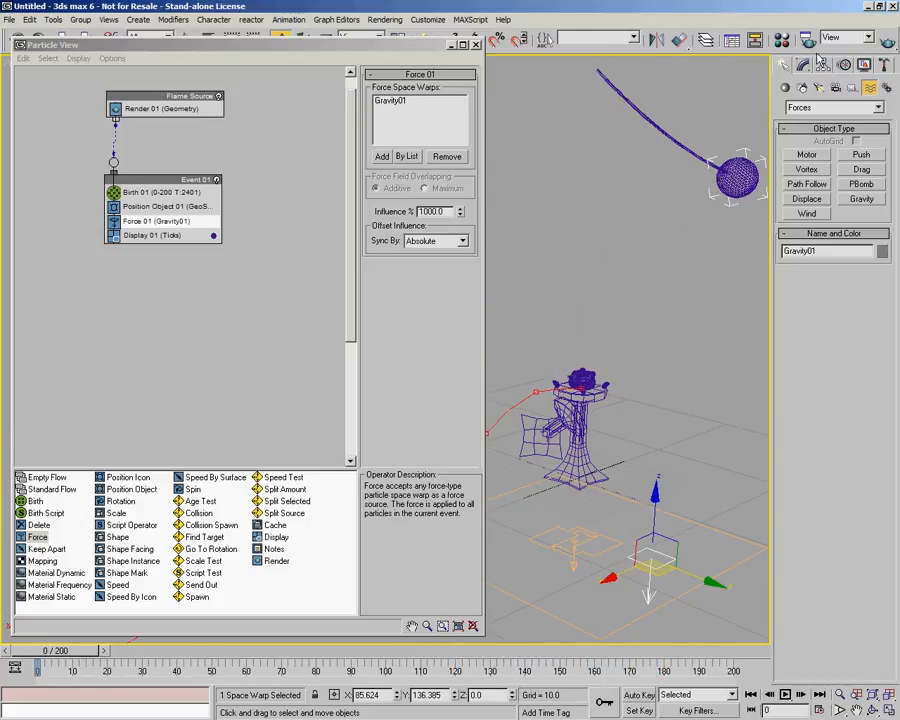
Open the gravity's parameters and scrub the timeline to preview the particle motion.
left_click(804, 65)
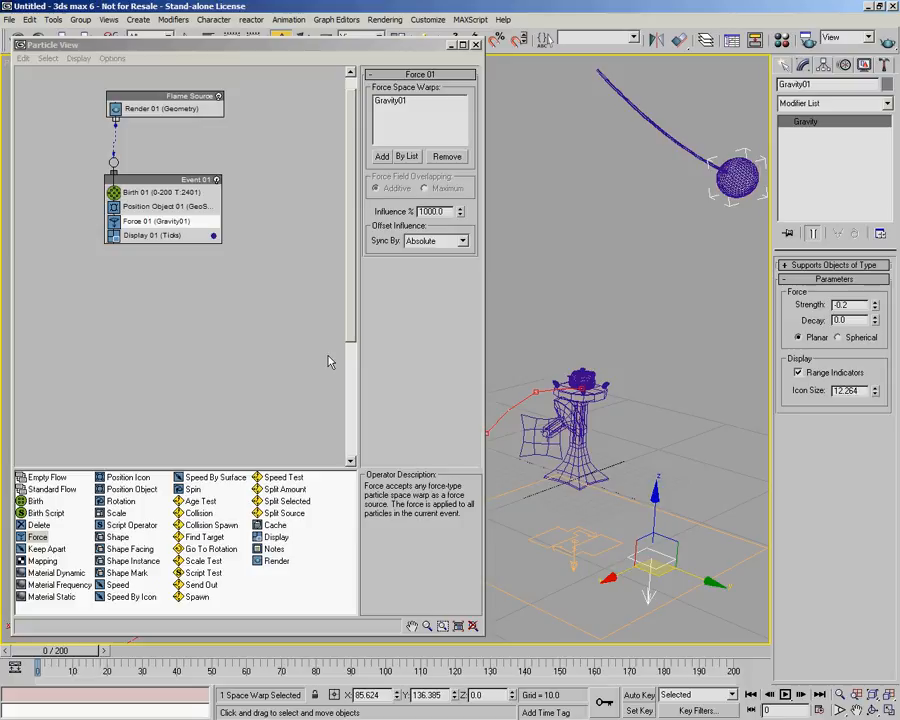
left_click_drag(57, 651, 469, 656)
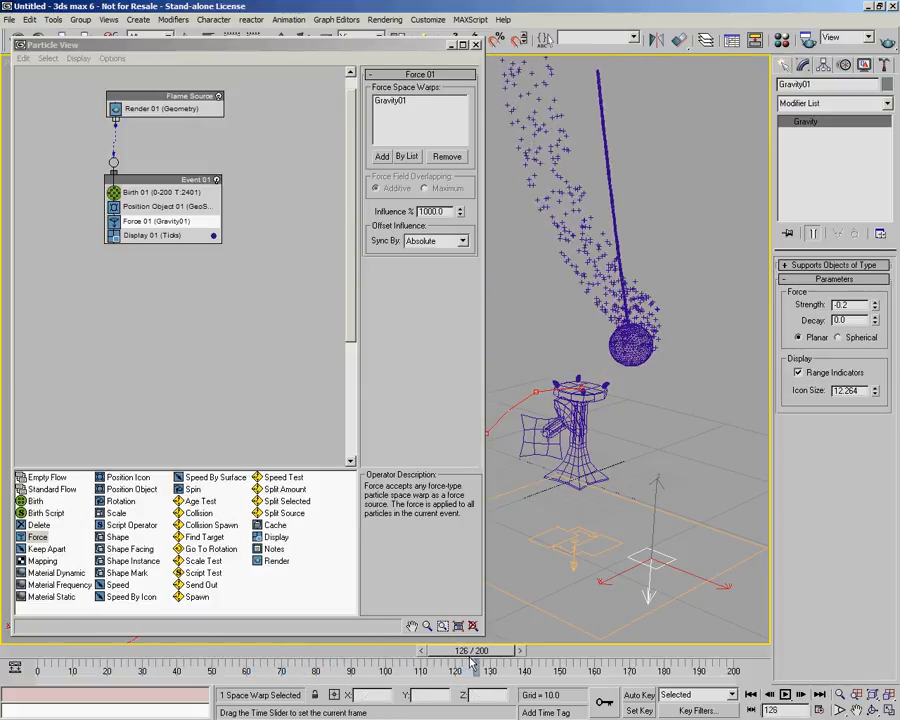
Reposition the gravity space warp in the viewport and reopen Particle View.
key("w")
middle_click_drag(662, 484, 722, 524, "alt")
key("6")
middle_click_drag(638, 513, 585, 452, "alt")
key("6")
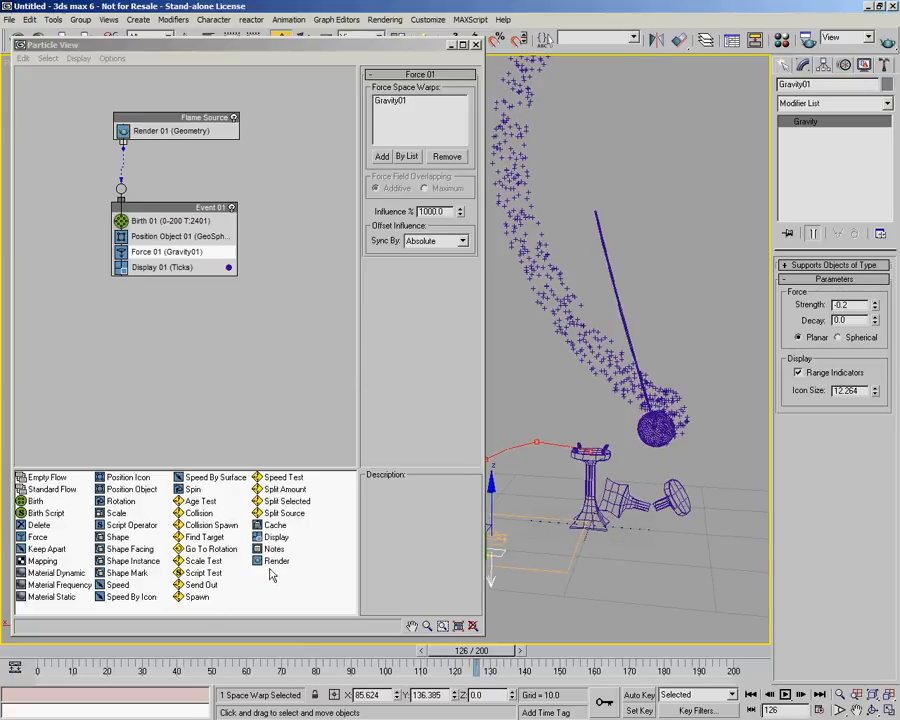
Create a new event containing a Delete operator.
mouse_move(42, 527)
left_mouse_down()
mouse_move(150, 348)
mouse_move(147, 267)
mouse_move(150, 345)
mouse_move(165, 339)
left_mouse_up()
left_click(167, 338)
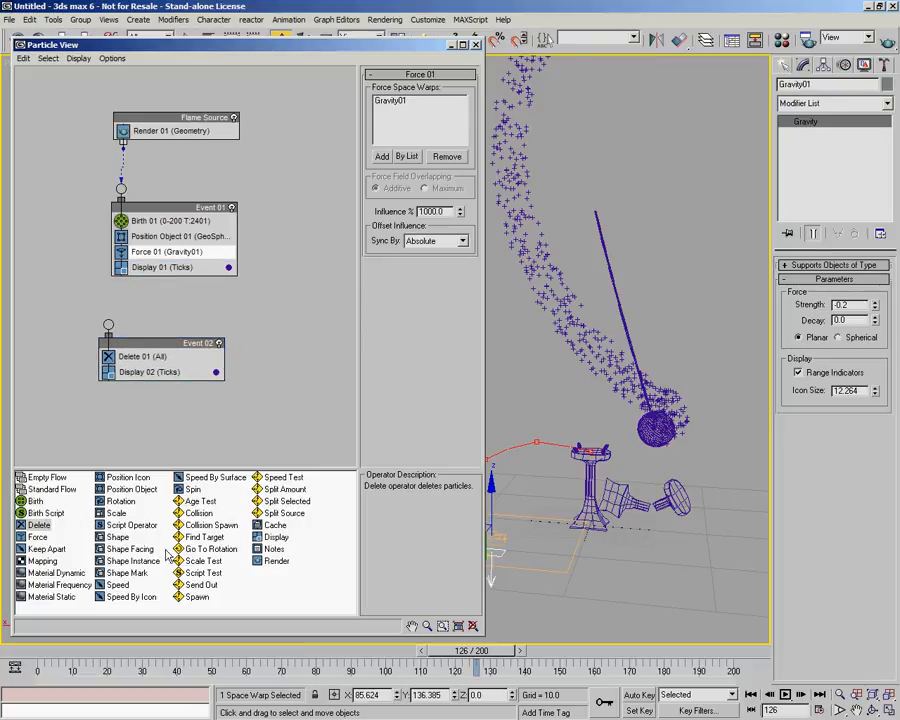
Append an Age Test to Event 01 with Test Value 37 and Variation 0.
left_click_drag(203, 501, 230, 283)
left_click(181, 284)
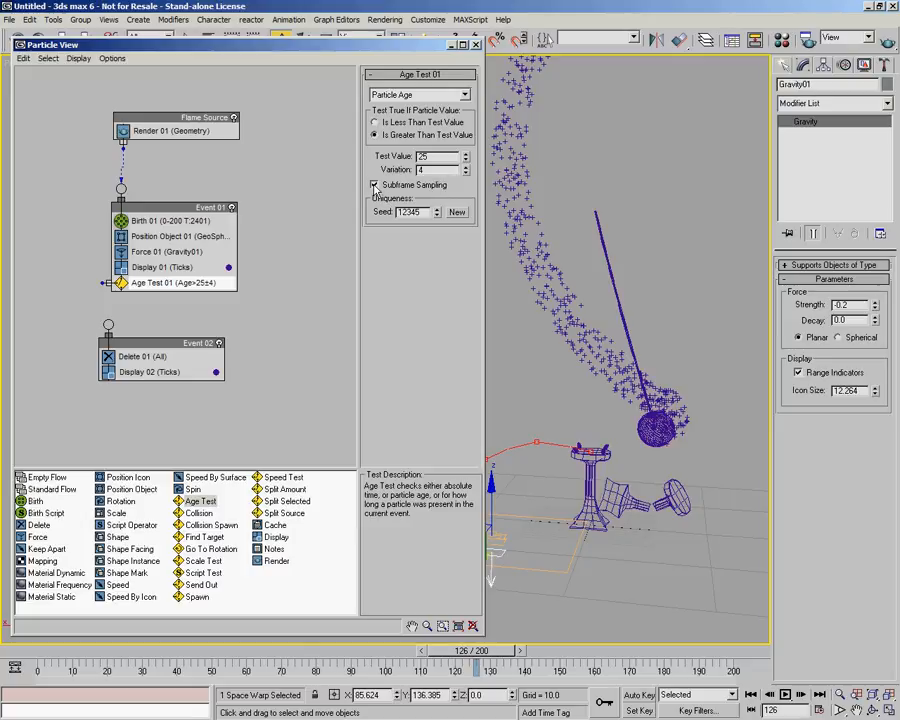
right_click(463, 174)
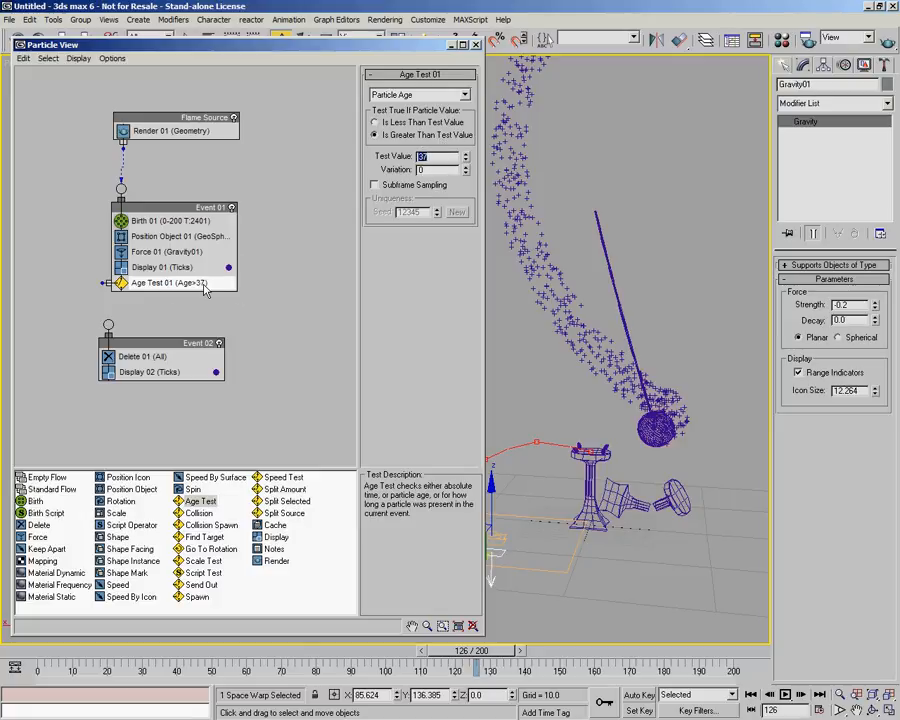
Connect the Age Test output to the Delete event.
left_click_drag(198, 336, 211, 344)
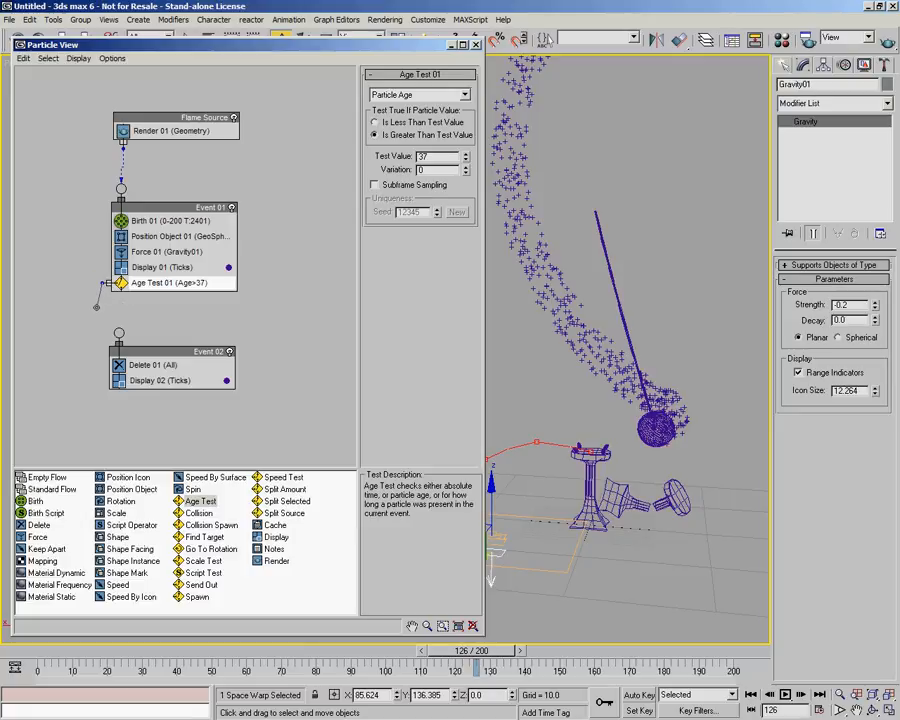
left_click_drag(117, 330, 119, 332)
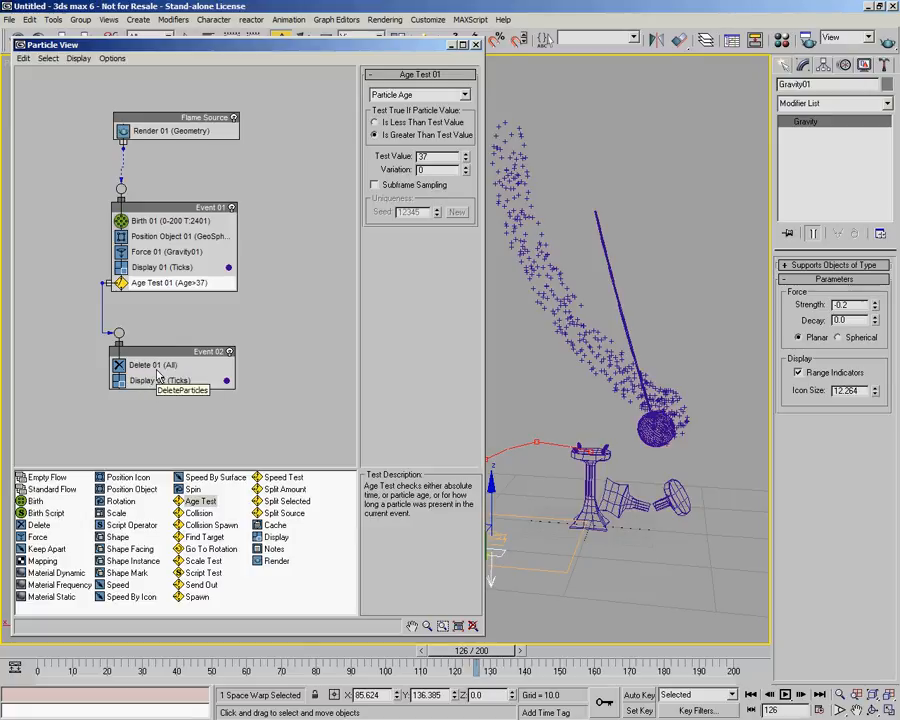
Delete the Display operator from Event 02 and move Event 02 slightly lower in the graph.
left_click(148, 381)
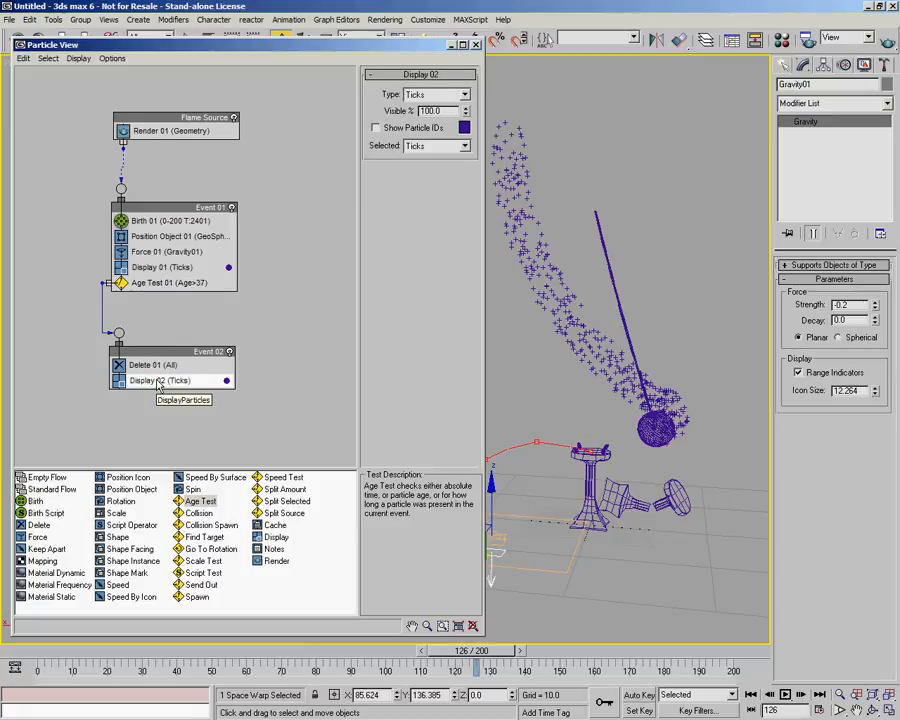
key("Delete")
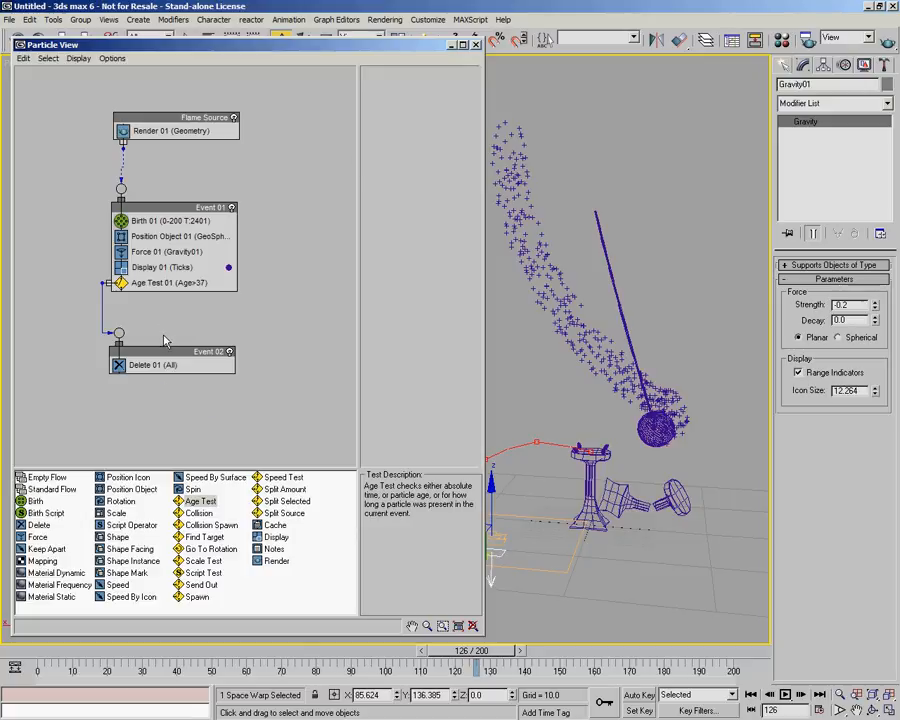
left_click_drag(166, 351, 166, 376)
Set the Age Test to Test Value 12 and Variation 8, previewing the particles along the timeline.
left_click_drag(56, 648, 696, 668)
left_click_drag(42, 662, 342, 667)
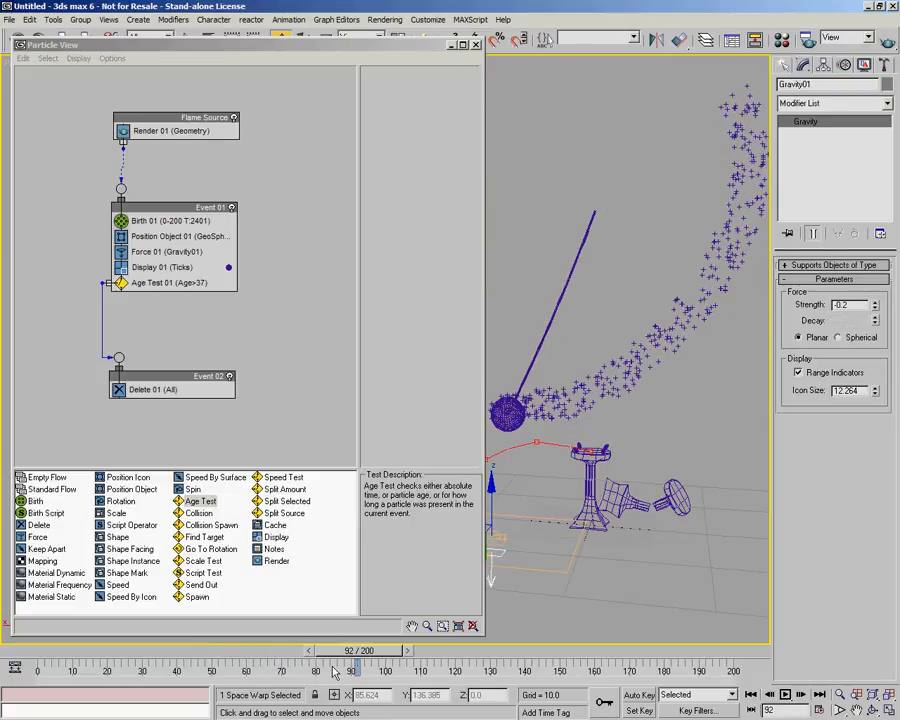
left_click(172, 286)
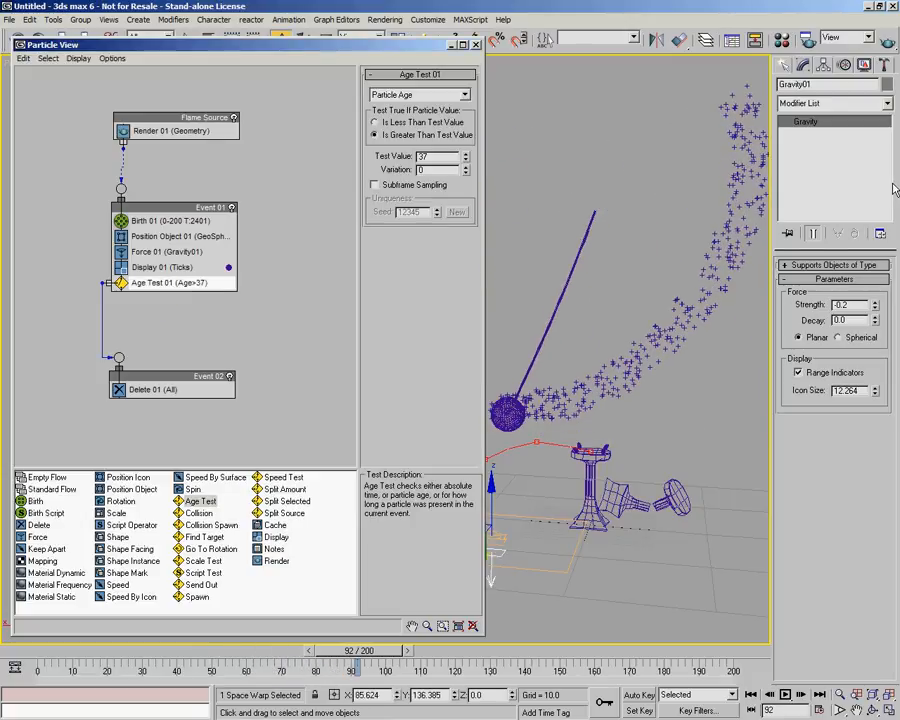
double_click(422, 158)
left_click_drag(45, 662, 616, 704)
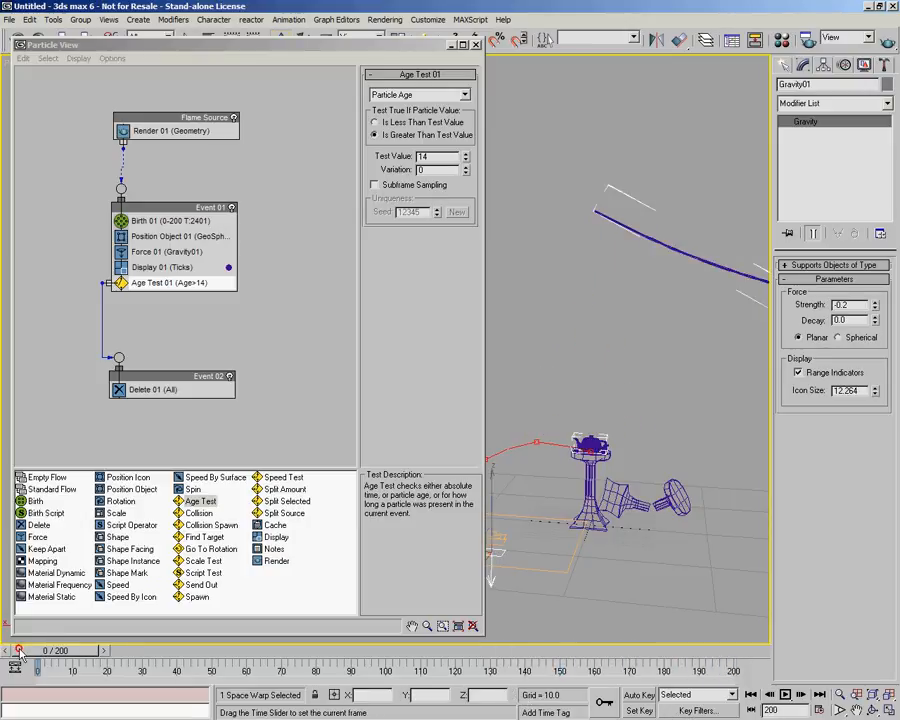
left_click_drag(19, 652, 310, 683)
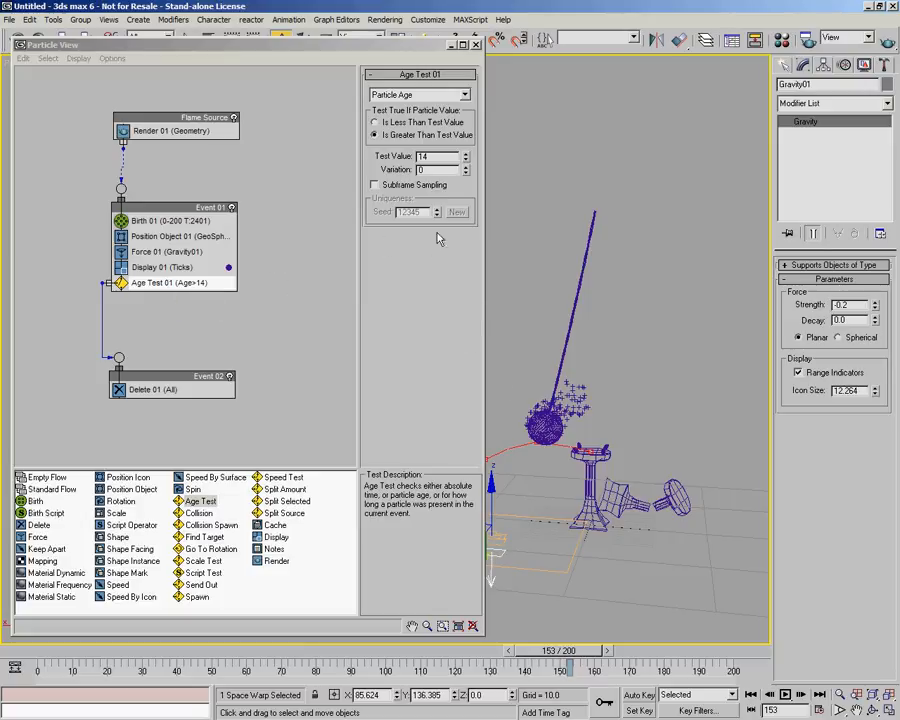
left_click(465, 161)
left_click(465, 161)
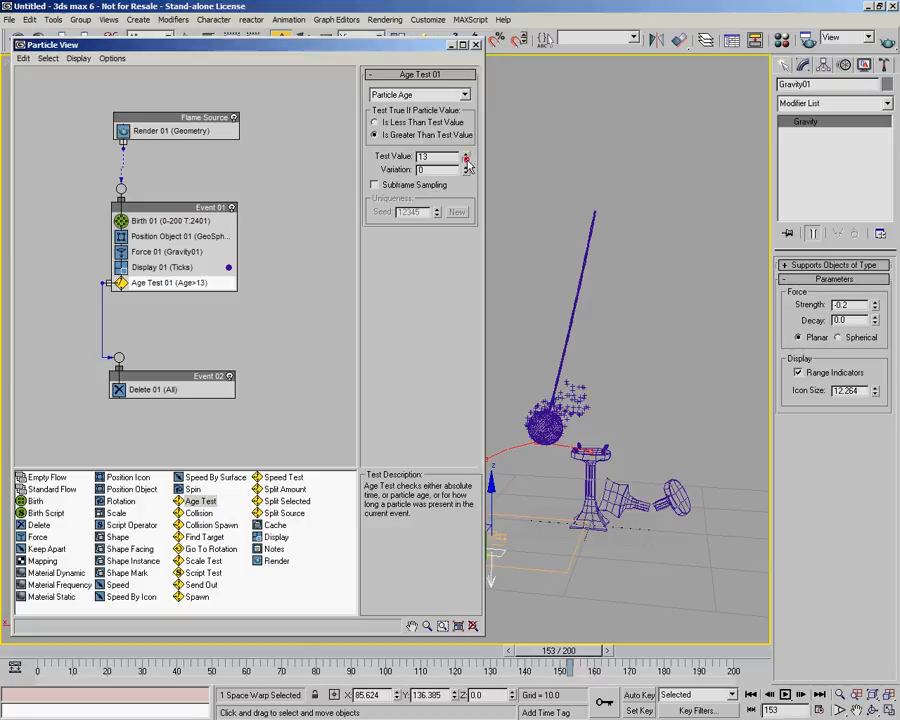
left_click(466, 168)
left_click(466, 168)
left_click(466, 168)
left_click(466, 168)
left_click(466, 168)
left_click(466, 168)
left_click(466, 168)
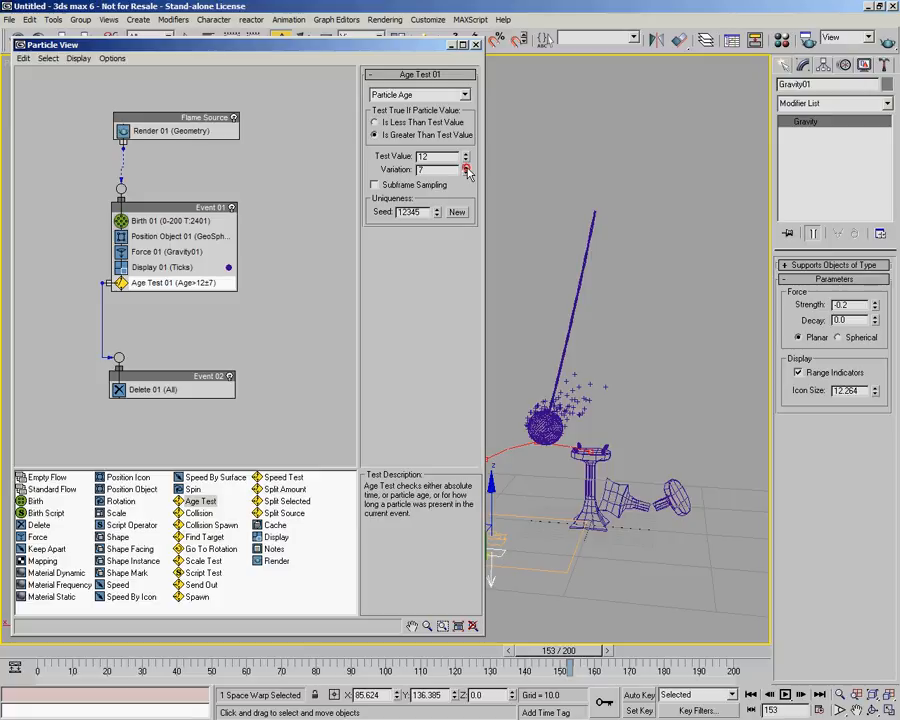
left_click(466, 168)
left_click(466, 168)
left_click(466, 175)
left_click(466, 175)
left_click(466, 175)
left_click(33, 652)
left_click_drag(33, 652, 420, 682)
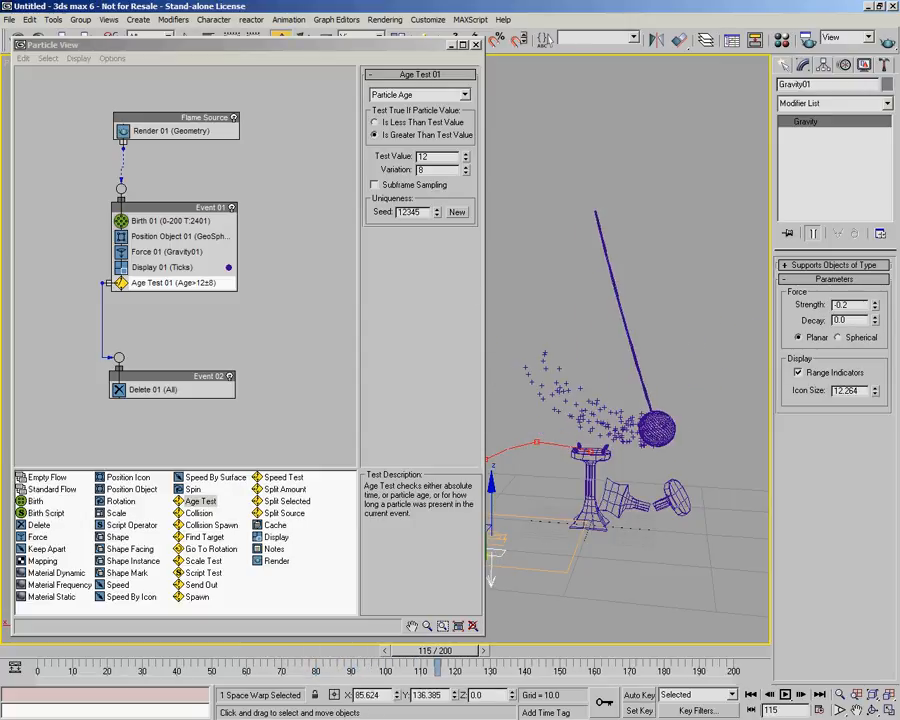
Create a Wind space warp in the viewport near the torch base.
left_click(785, 66)
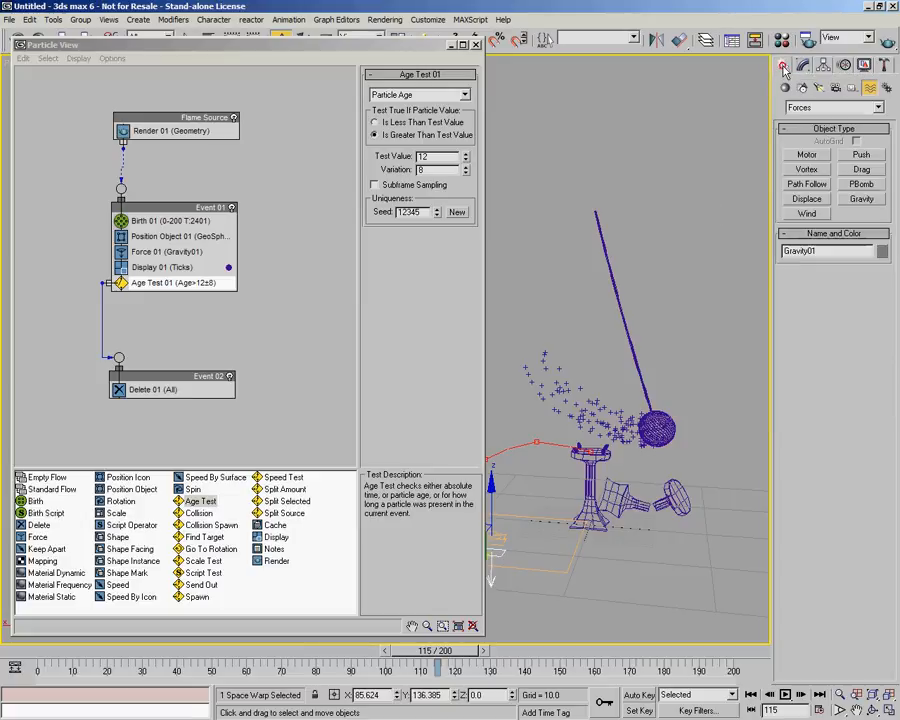
left_click(807, 214)
left_click_drag(640, 580, 658, 583)
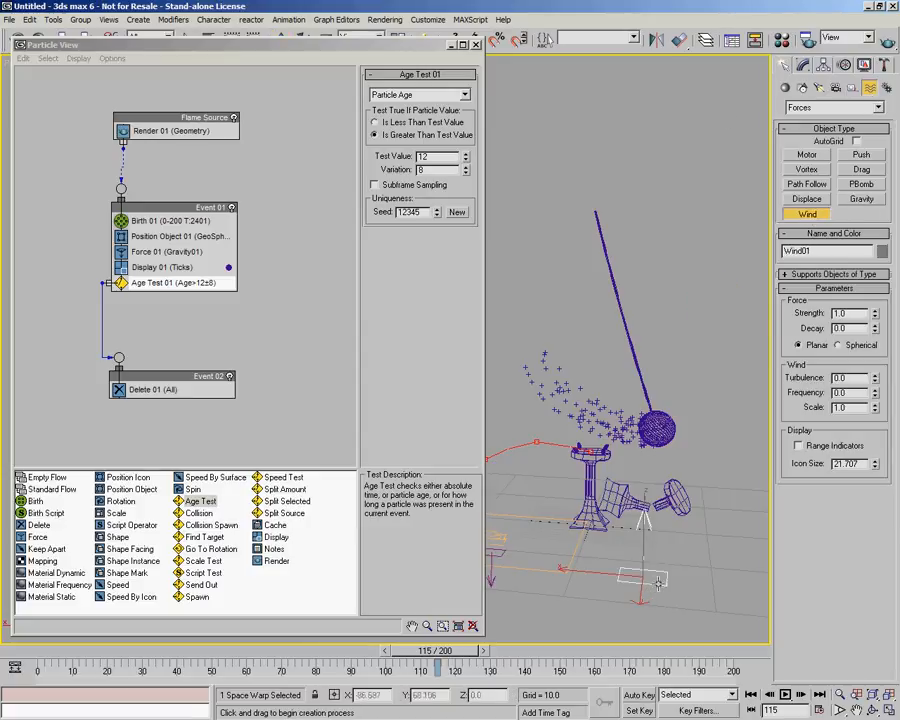
Set the Wind strength to 0.0 and reposition the wind icon in the viewport.
left_click(802, 66)
middle_click_drag(628, 360, 690, 370, "alt")
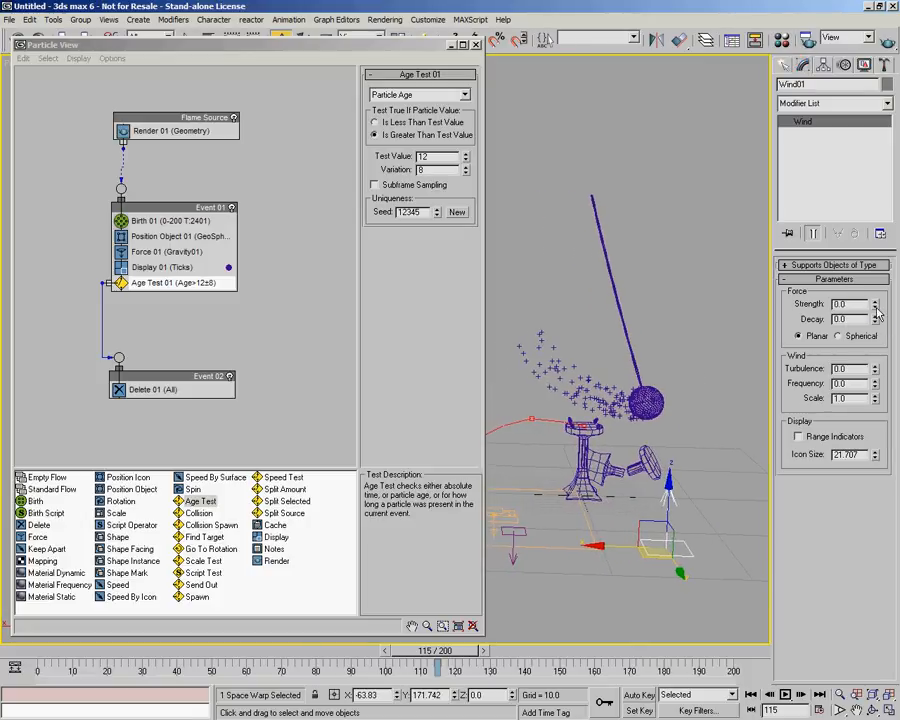
middle_click_drag(695, 459, 659, 488)
left_click(847, 368)
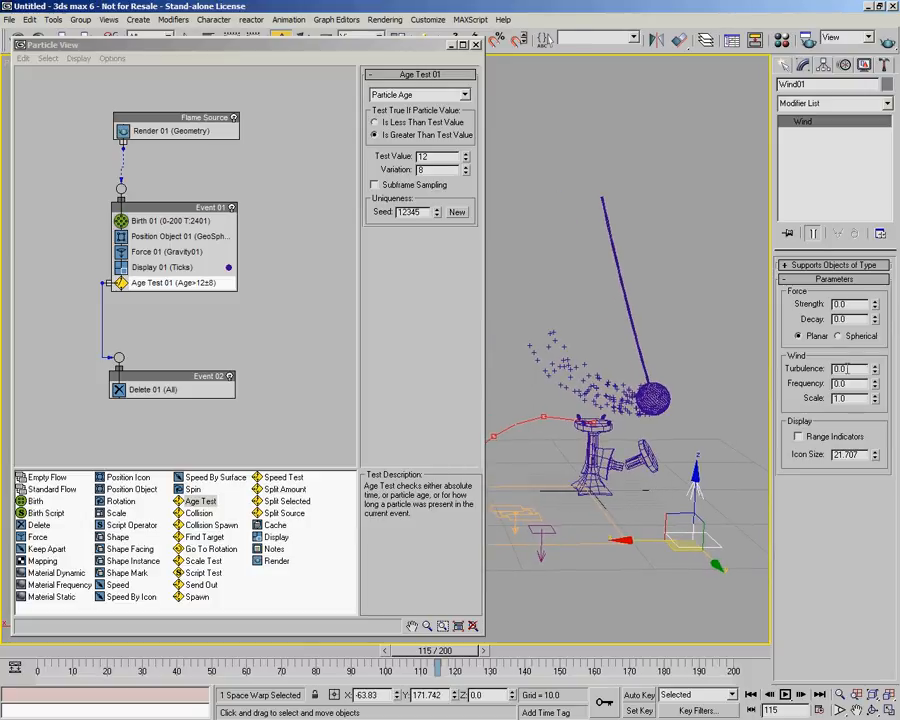
Add a Force operator to Event 01 below Force 01 and assign Wind01 to it.
left_click_drag(37, 537, 185, 267)
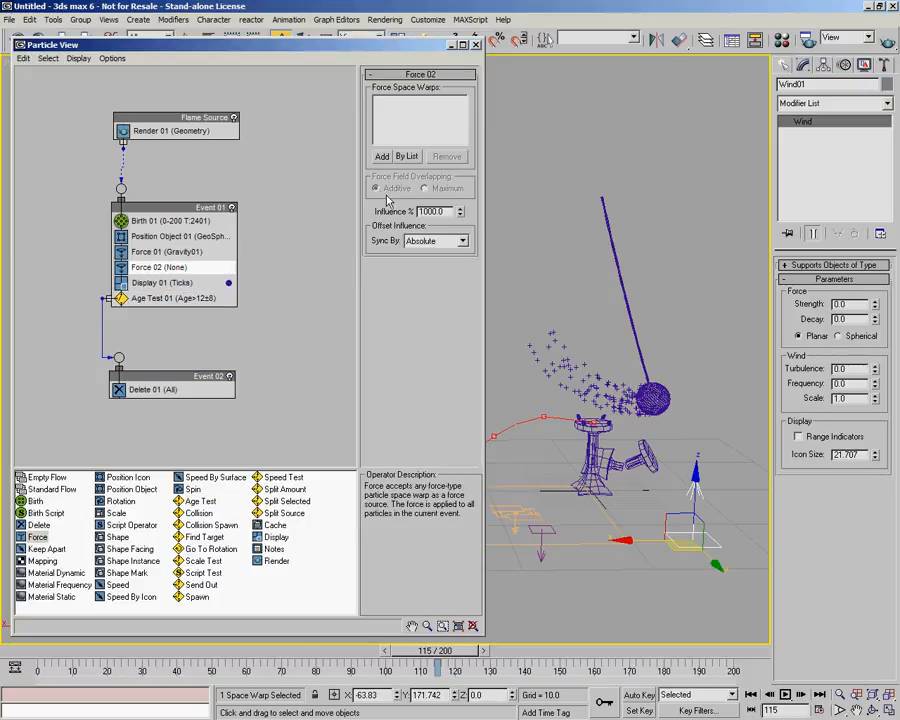
left_click(404, 157)
left_click(698, 535)
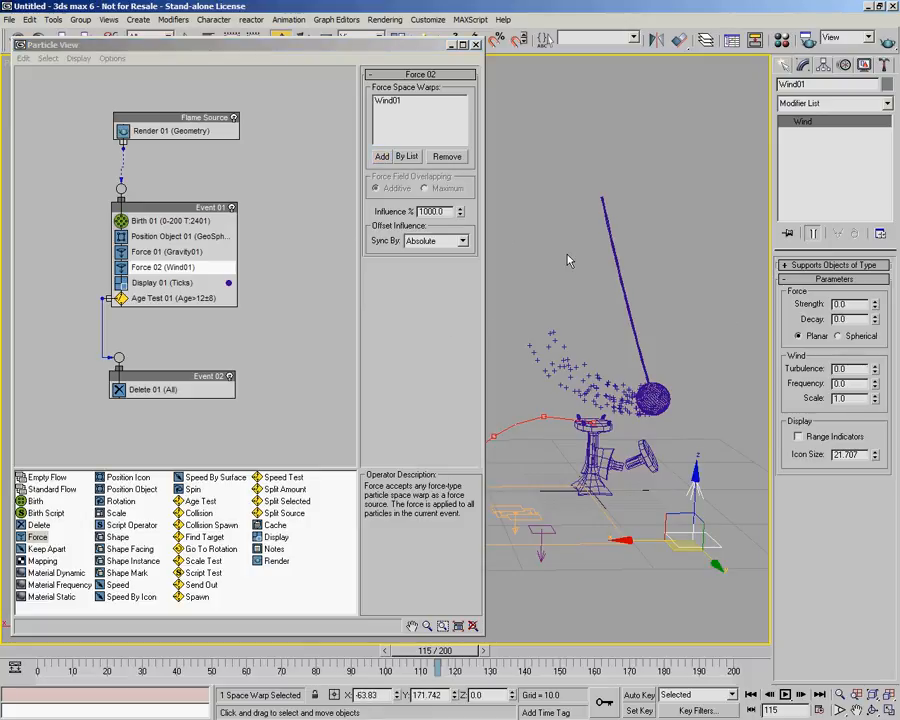
Set the Wind turbulence to 0.36, frequency to 0.05 and scale to 0.02.
right_click(876, 397)
left_click(876, 395)
left_click(876, 381)
left_click_drag(876, 372, 876, 337)
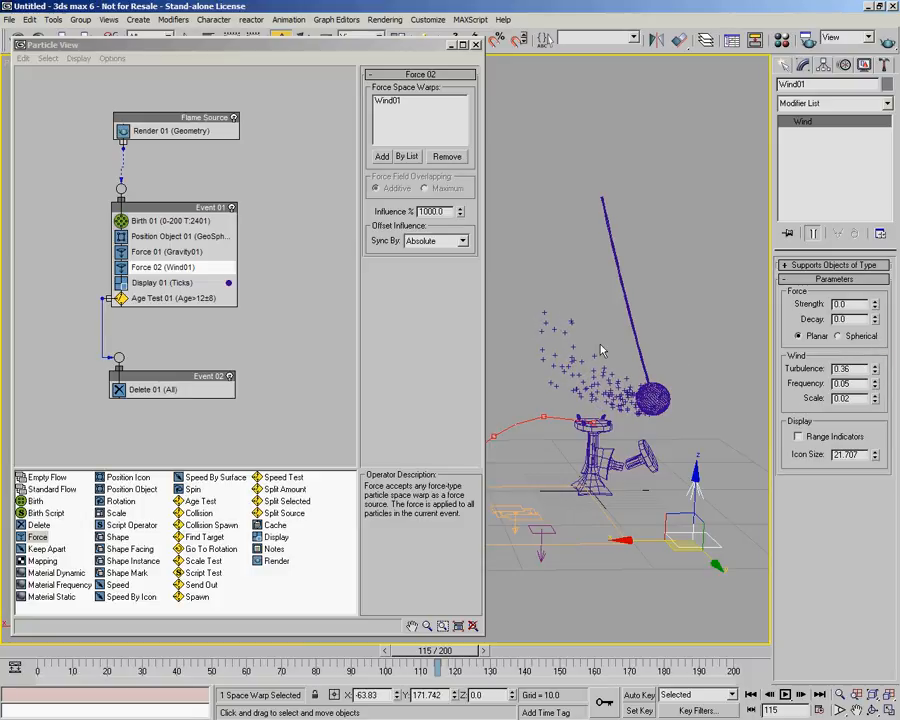
Raise the Birth operator's emission rate to 3000.
left_click_drag(44, 651, 8, 652)
left_click(228, 220)
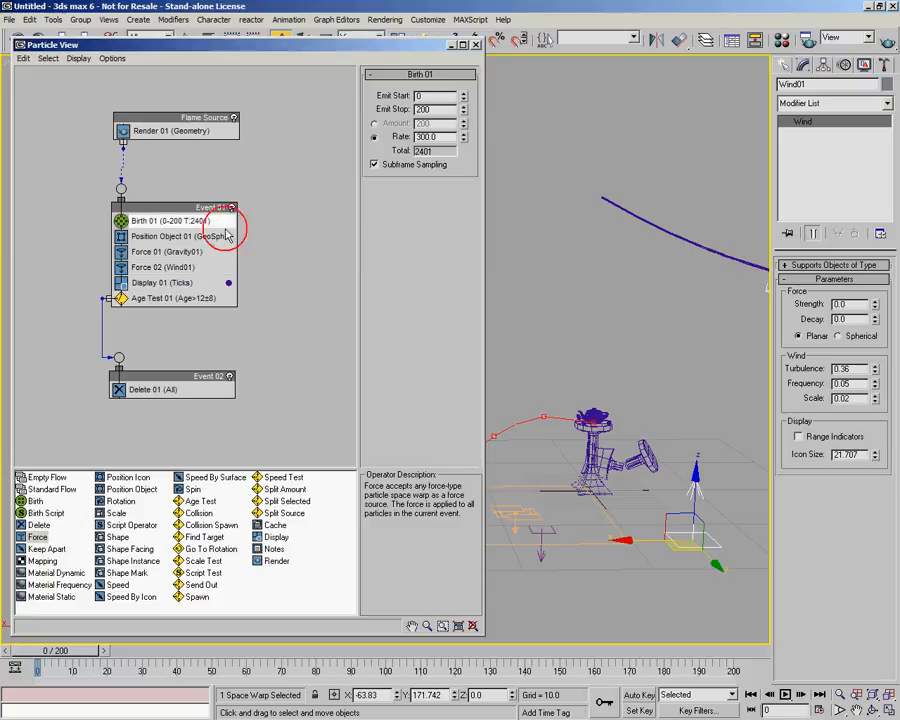
double_click(425, 136)
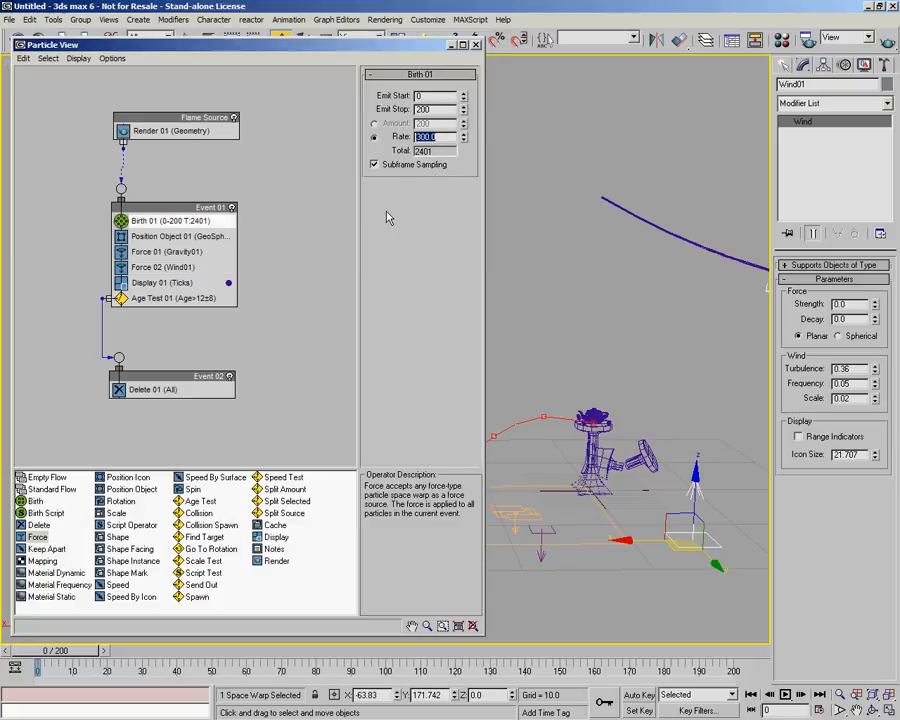
type("3000")
key("Return")
Preview the flame animation on the timeline and save the scene.
left_click_drag(48, 655, 733, 670)
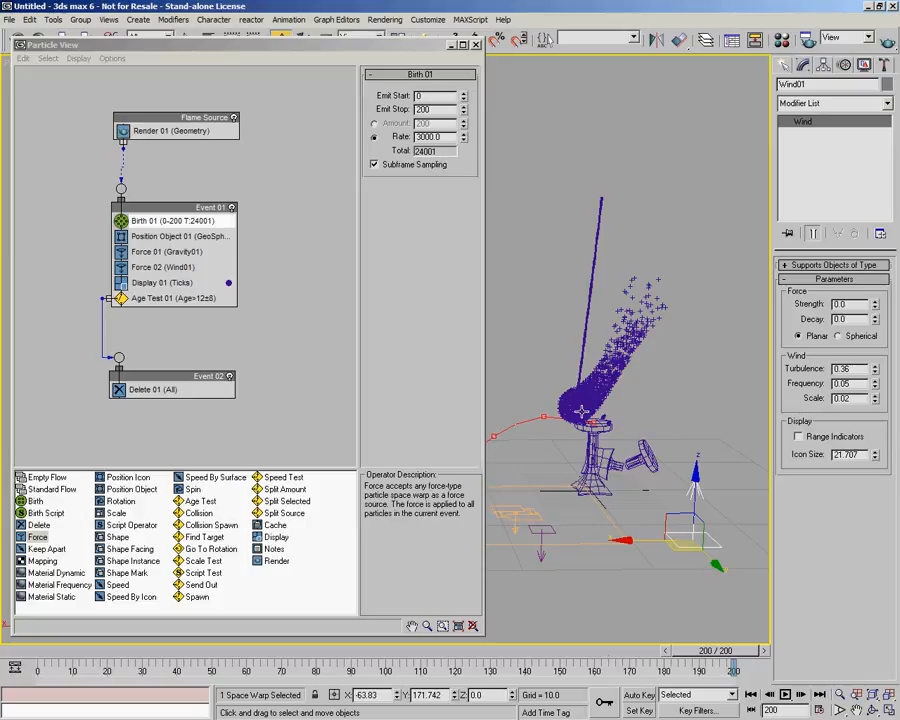
key("ctrl+s")
Zoom the viewport in on the GeoSphere emitter and reopen Particle View.
scroll(619, 425, "up", 4)
middle_click_drag(619, 424, 719, 373, "alt")
key("6")
left_click(500, 436)
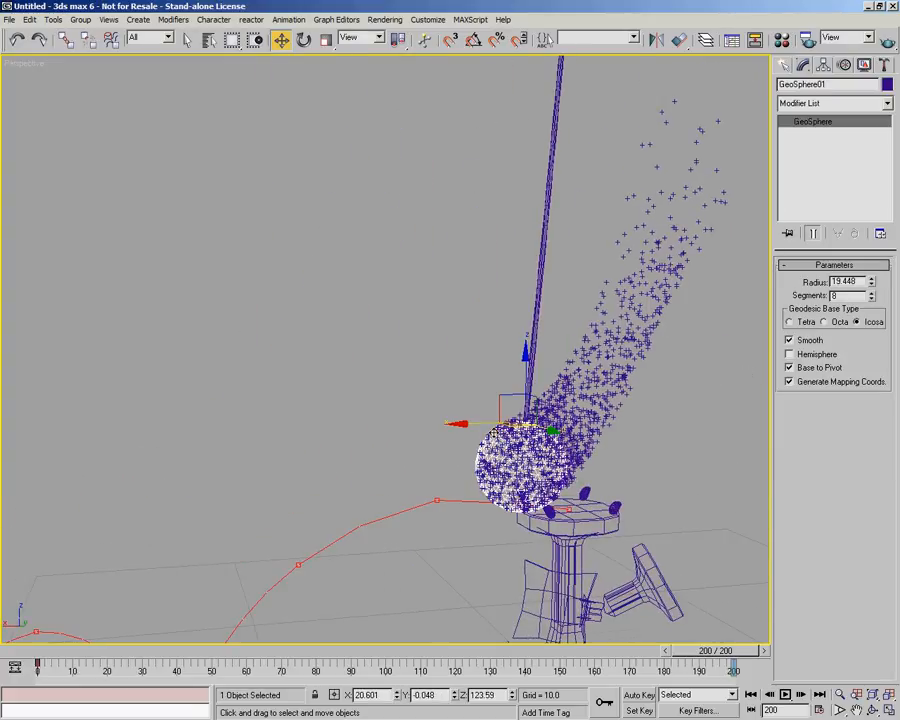
key("z")
middle_click_drag(567, 411, 462, 396, "alt")
scroll(459, 395, "down", 5)
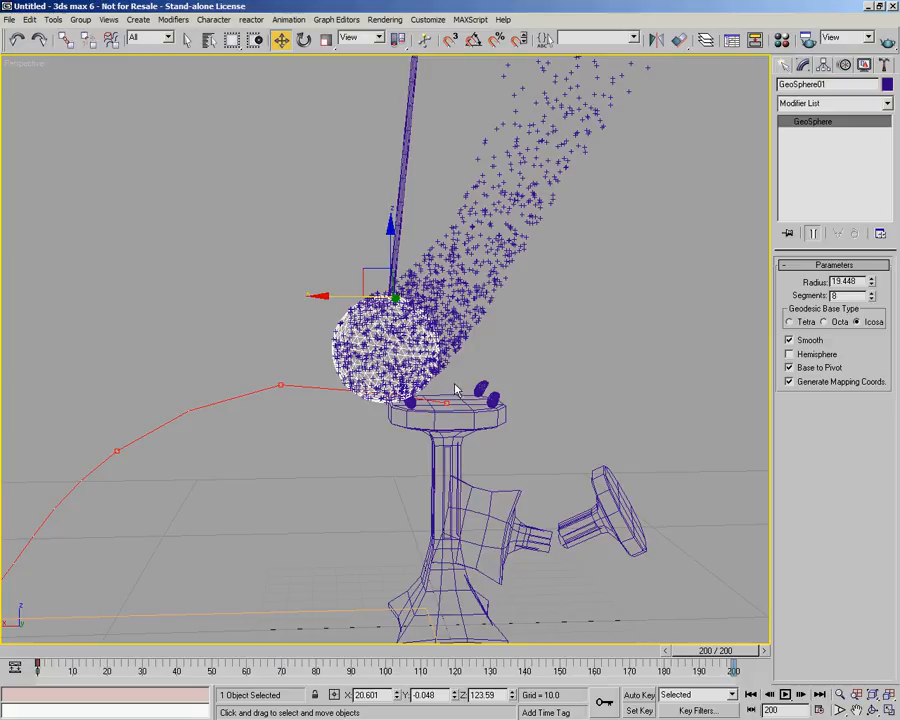
key("6")
middle_click_drag(500, 348, 624, 350)
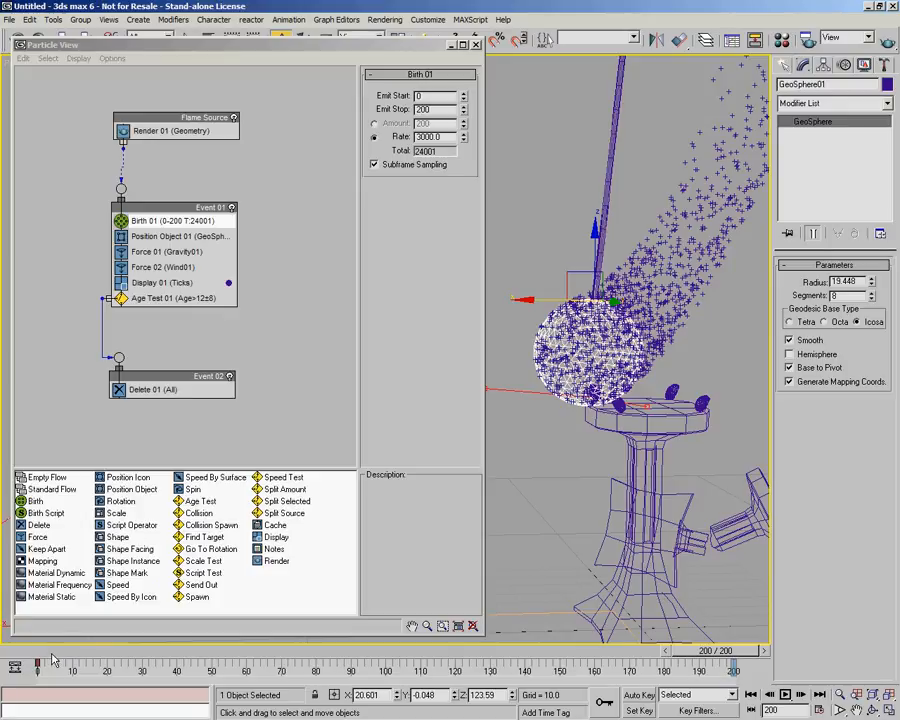
Change Event 01's Display operator type to Lines.
left_click(150, 282)
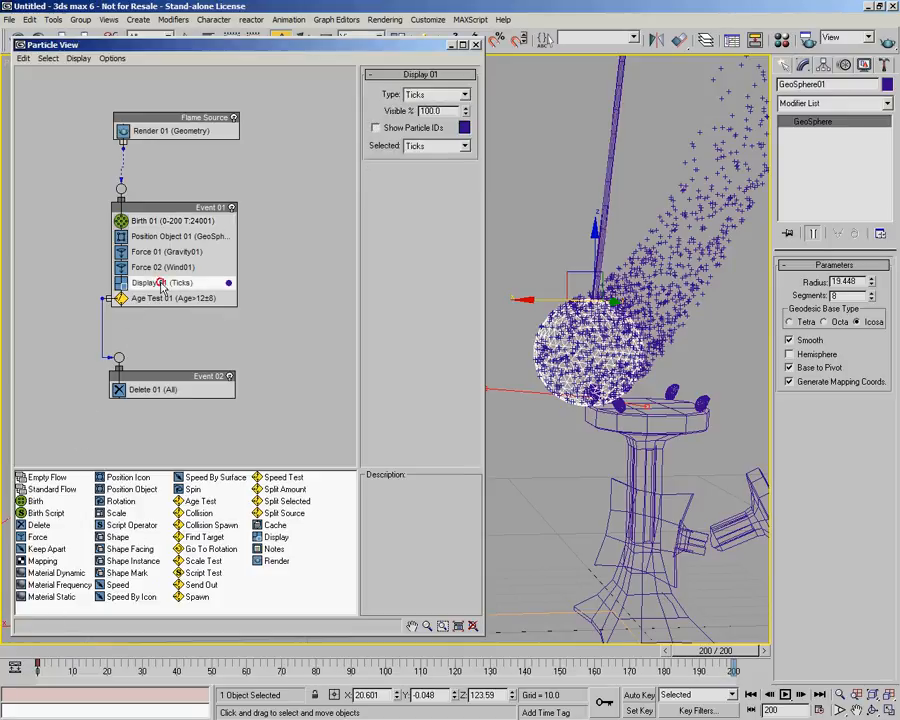
left_click(464, 94)
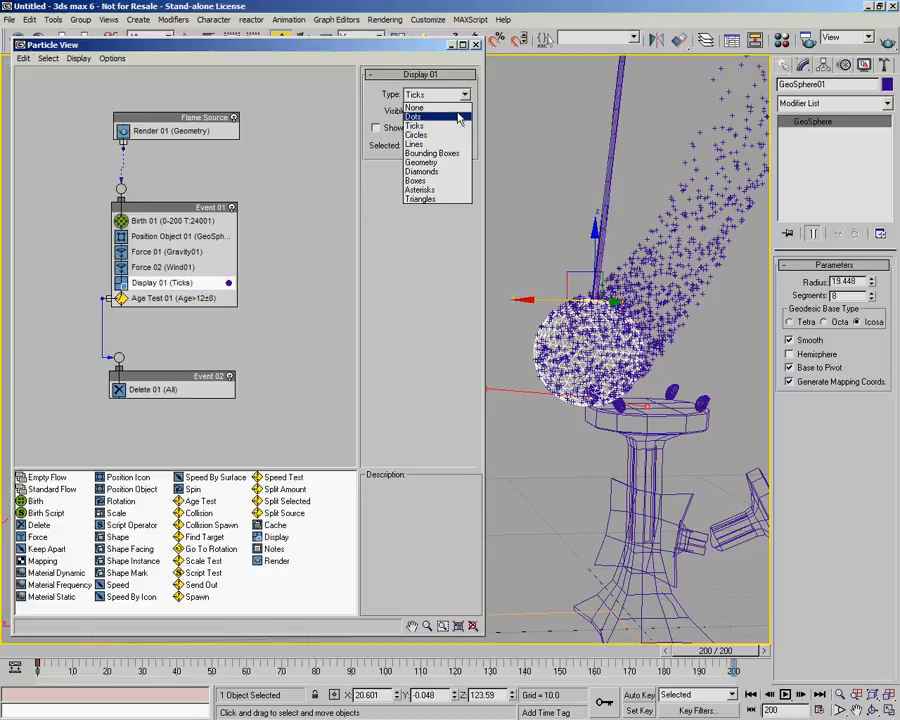
left_click(459, 111)
left_click(697, 269)
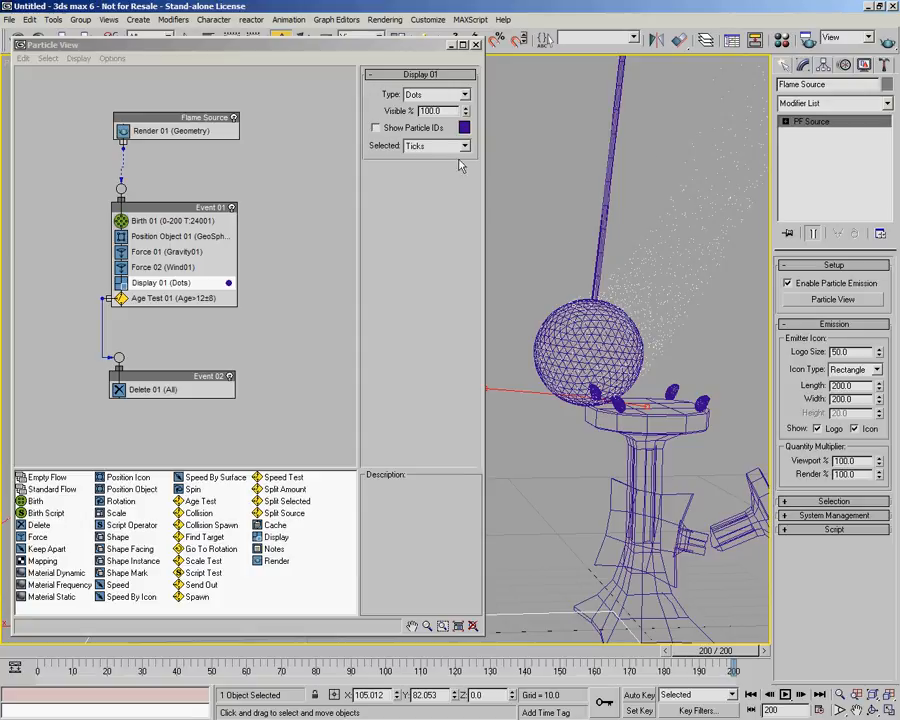
left_click(464, 95)
left_click(451, 140)
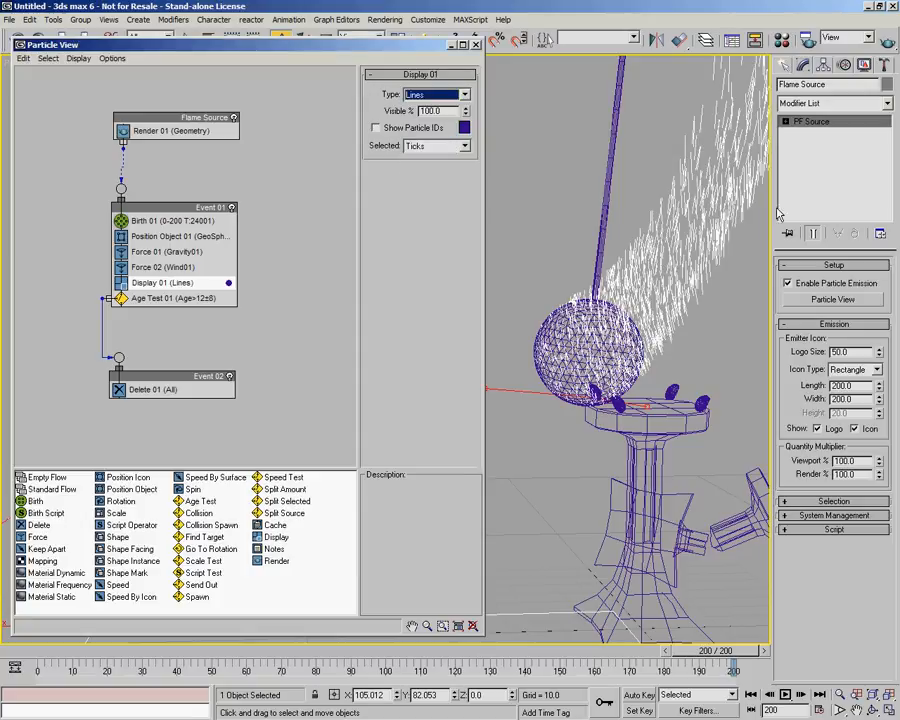
Insert a Speed By Surface operator after Position Object in Event 01, using GeoSphere01 as surface geometry.
left_click_drag(55, 666, 503, 695)
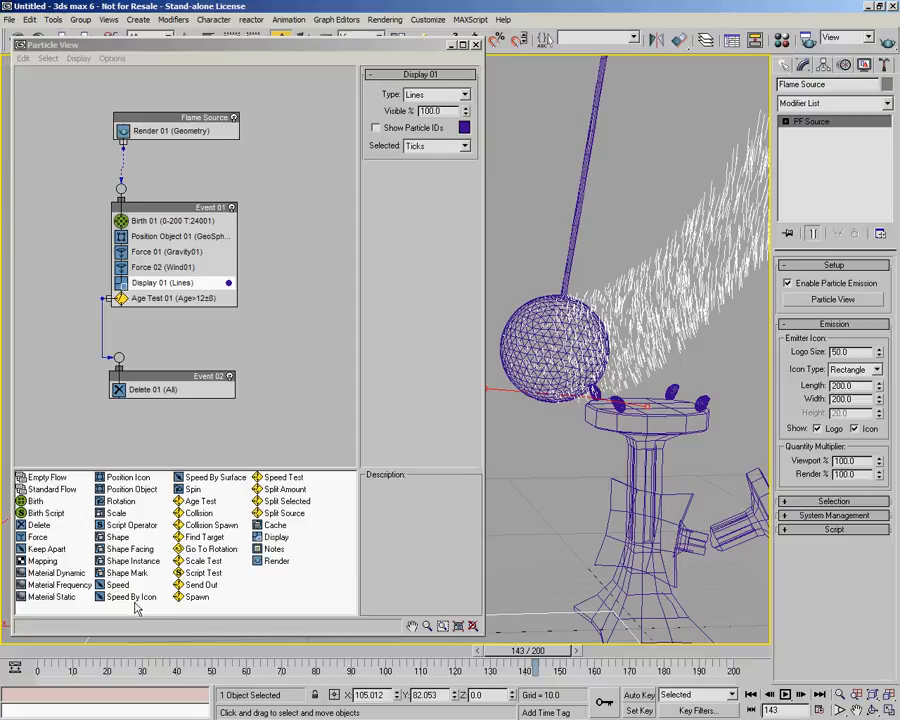
left_click_drag(203, 485, 193, 255)
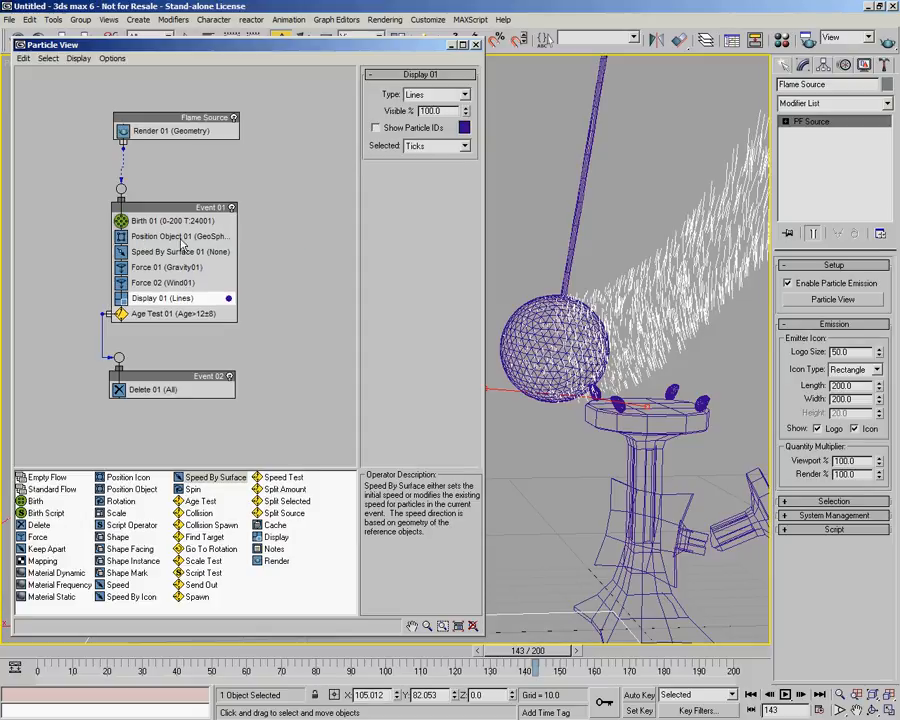
left_click(382, 207)
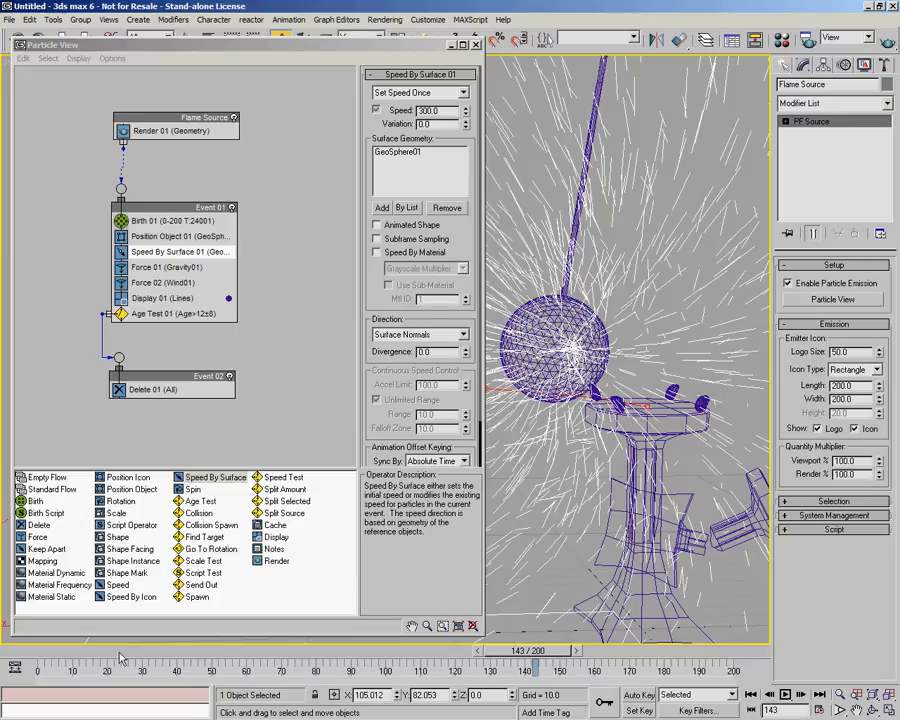
Set the Speed By Surface speed to 66, minimize Particle View and preview the particles on the timeline.
left_click(33, 649)
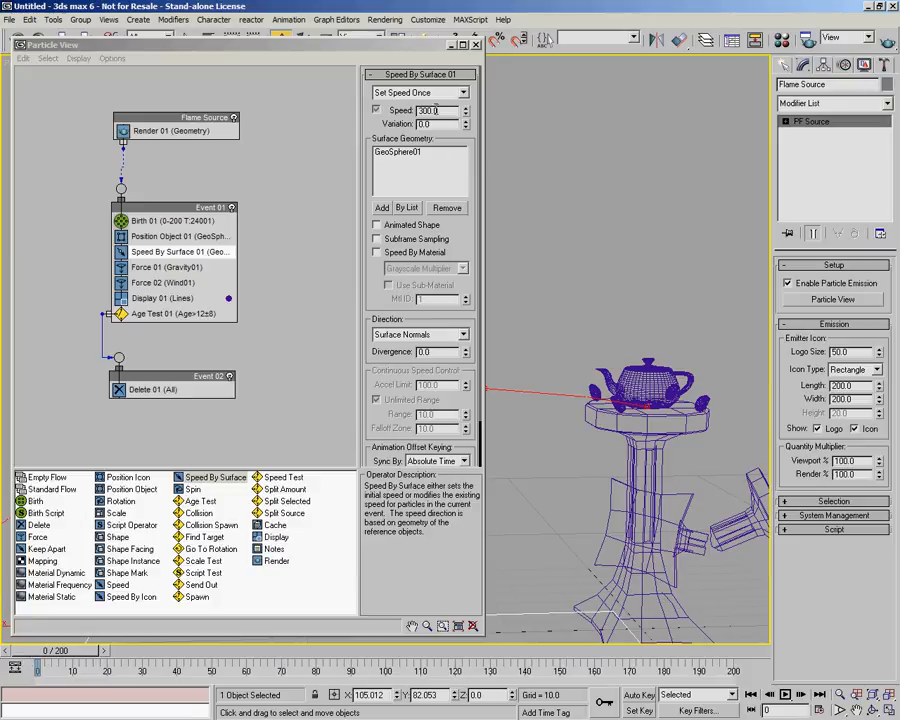
left_click(400, 112)
type("5")
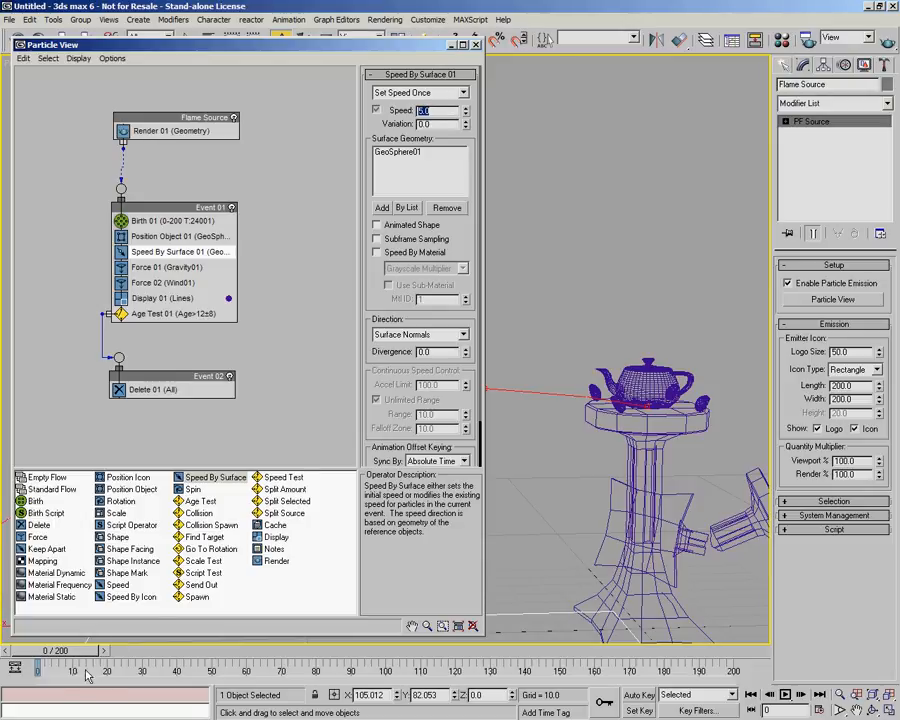
left_click_drag(57, 656, 124, 664)
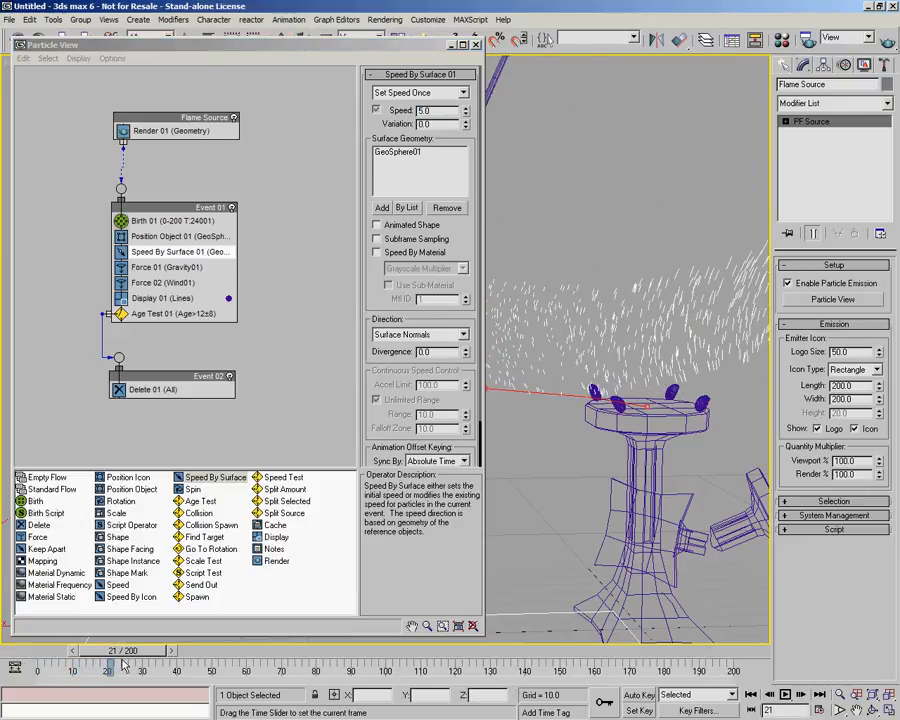
left_click(427, 112)
double_click(423, 111)
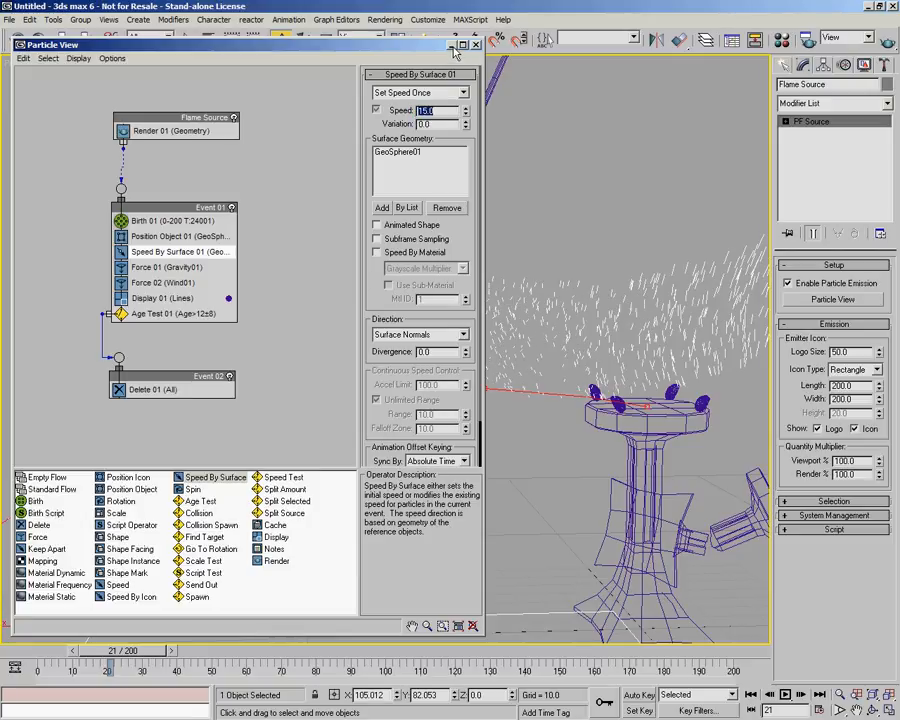
type("66")
left_click(567, 117)
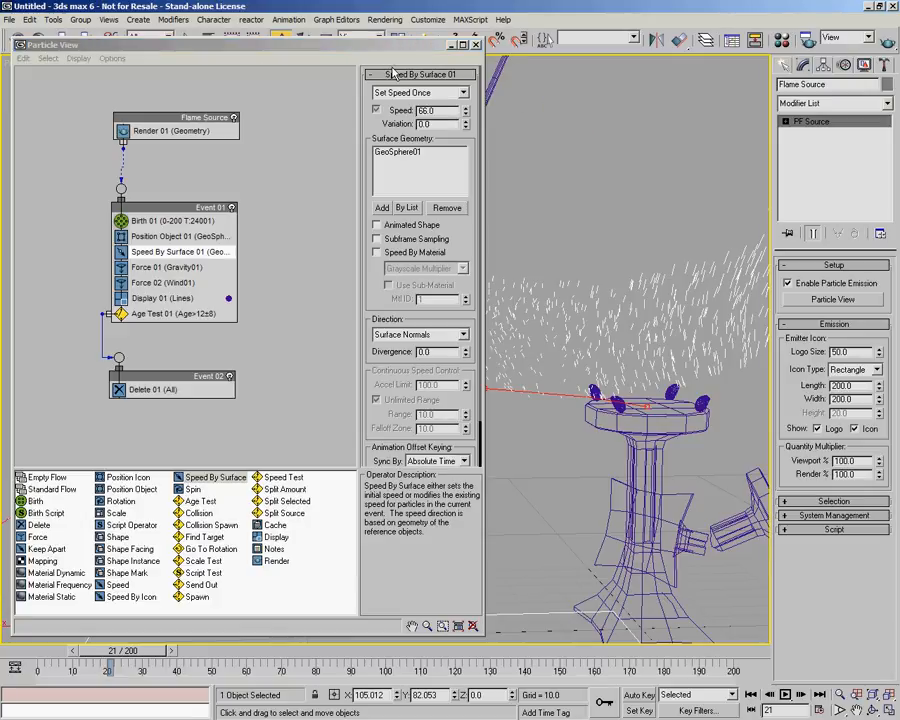
left_click(451, 45)
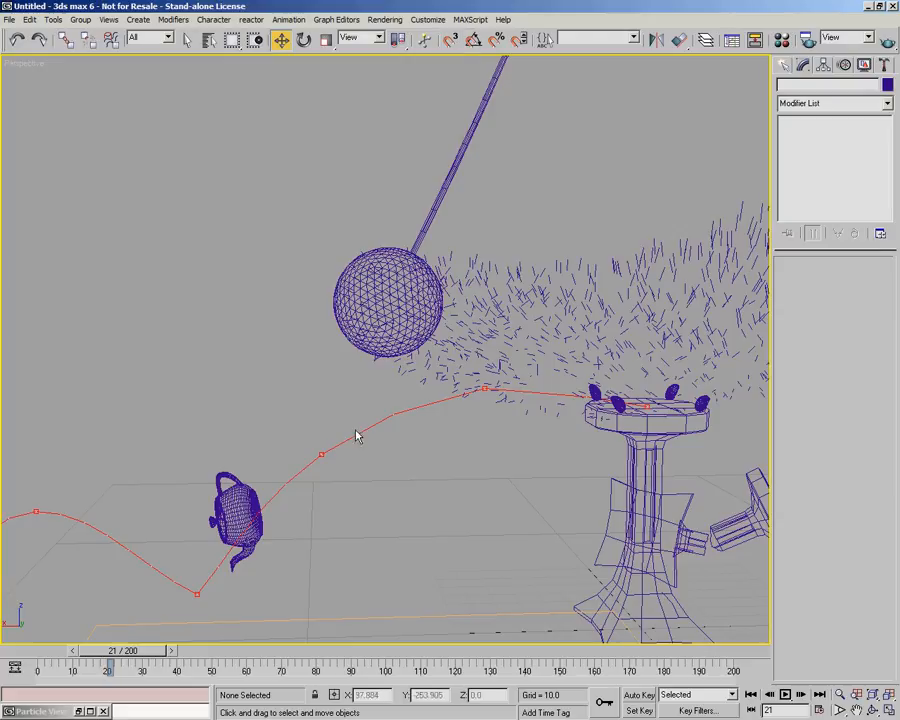
mouse_move(119, 654)
left_mouse_down()
mouse_move(19, 652)
mouse_move(168, 666)
mouse_move(357, 658)
left_mouse_up()
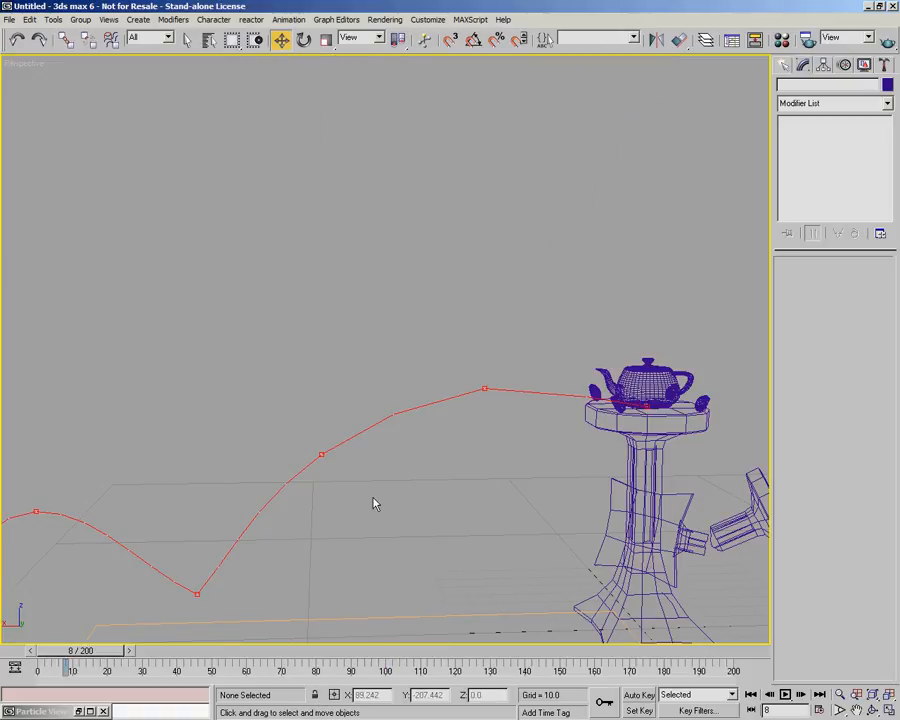
Play back the particle animation across the whole scene and return the time slider to frame 0.
left_click_drag(118, 650, 92, 650)
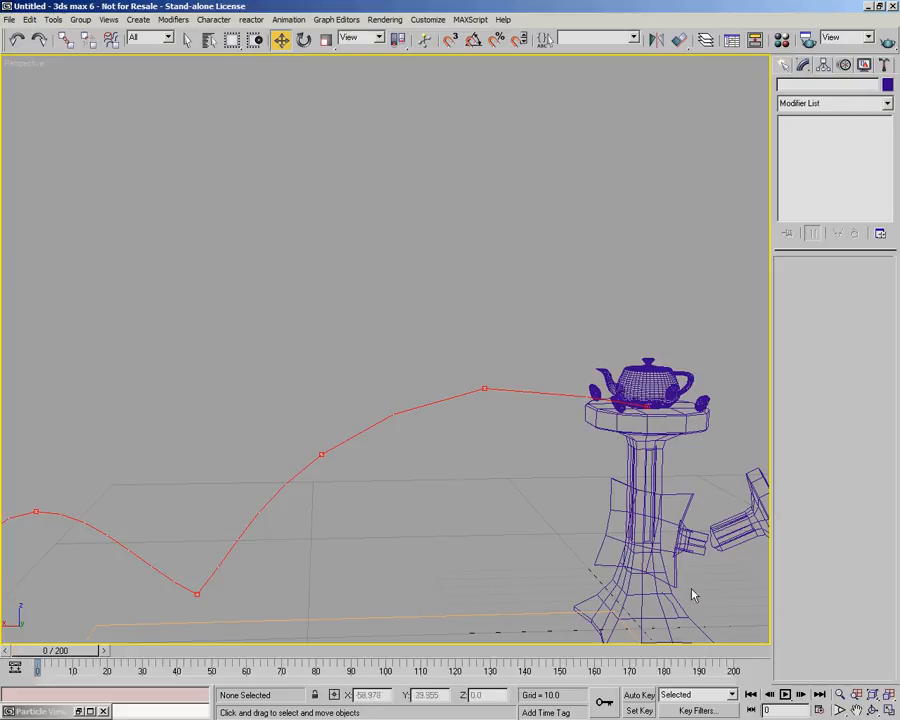
left_click(816, 705)
left_click(340, 319)
left_click(562, 245)
scroll(489, 310, "down", 4)
middle_click_drag(498, 307, 480, 358)
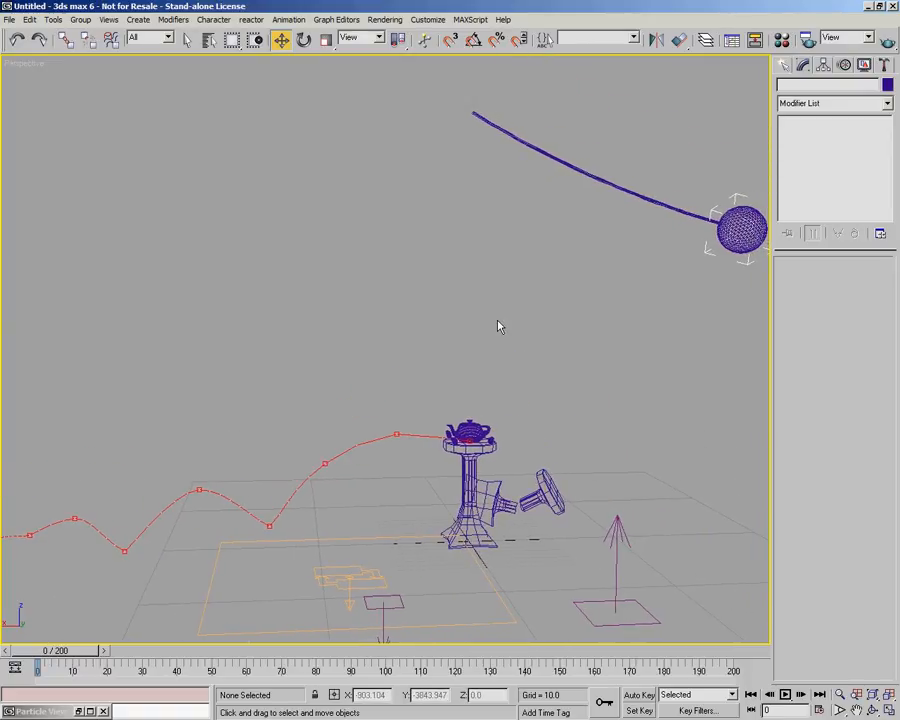
middle_click_drag(527, 342, 502, 340)
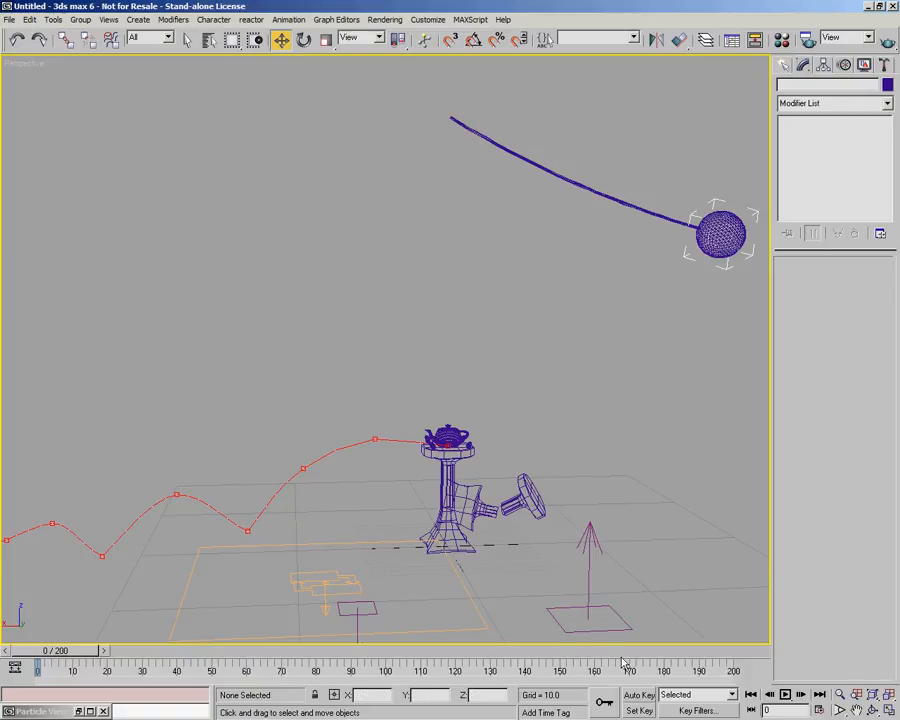
left_click(786, 697)
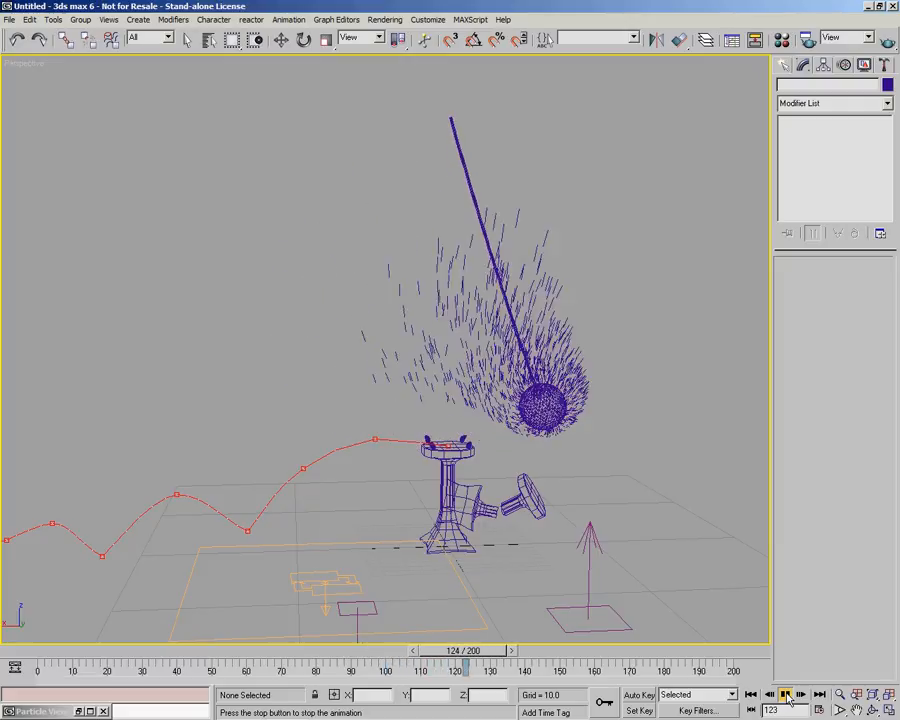
left_click(787, 697)
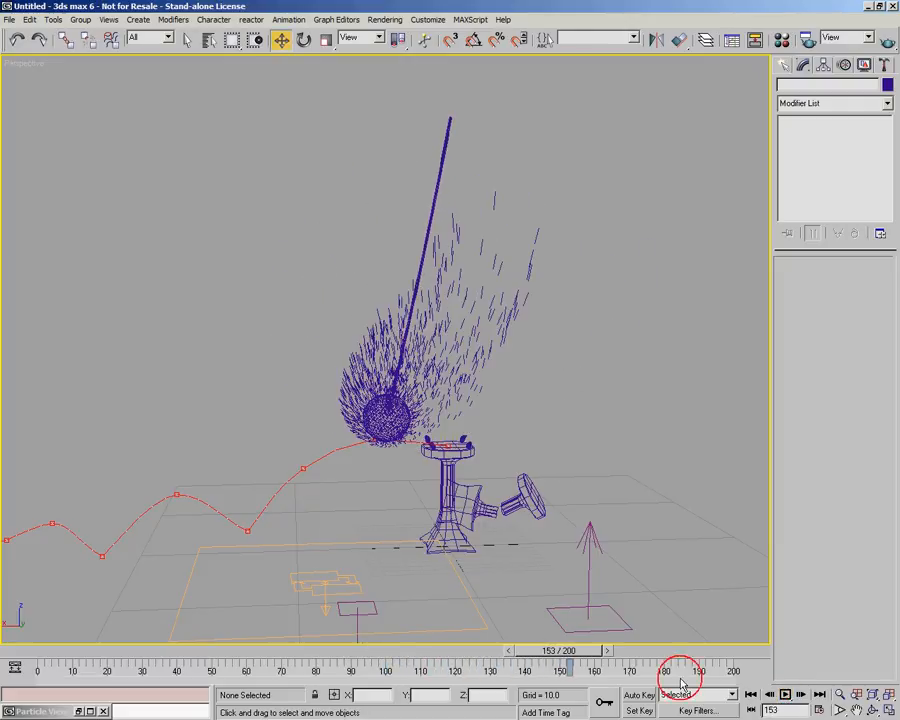
left_click(393, 651)
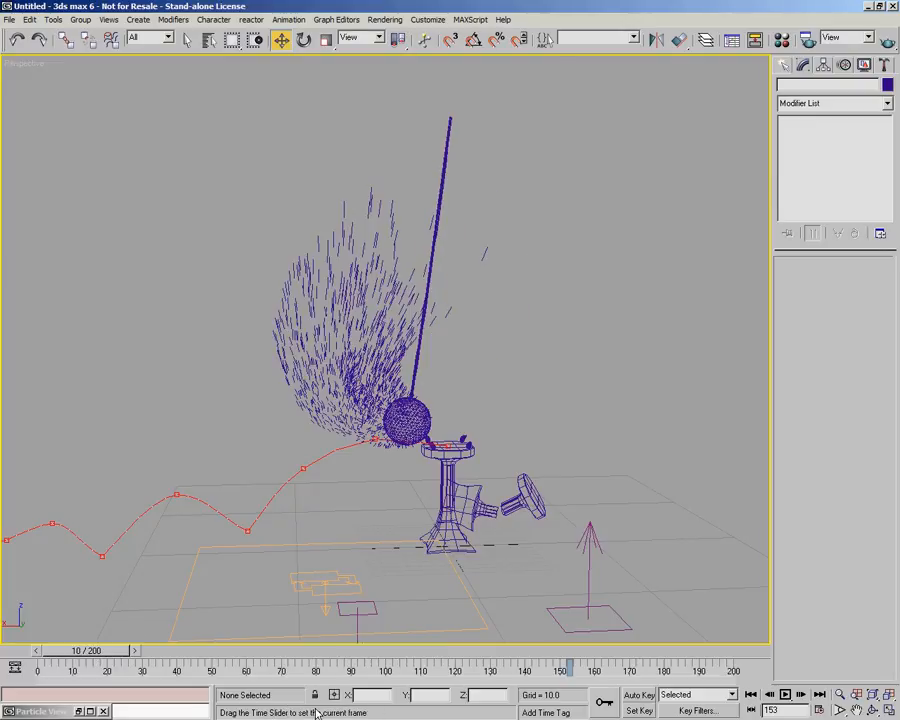
left_click_drag(20, 653, 18, 652)
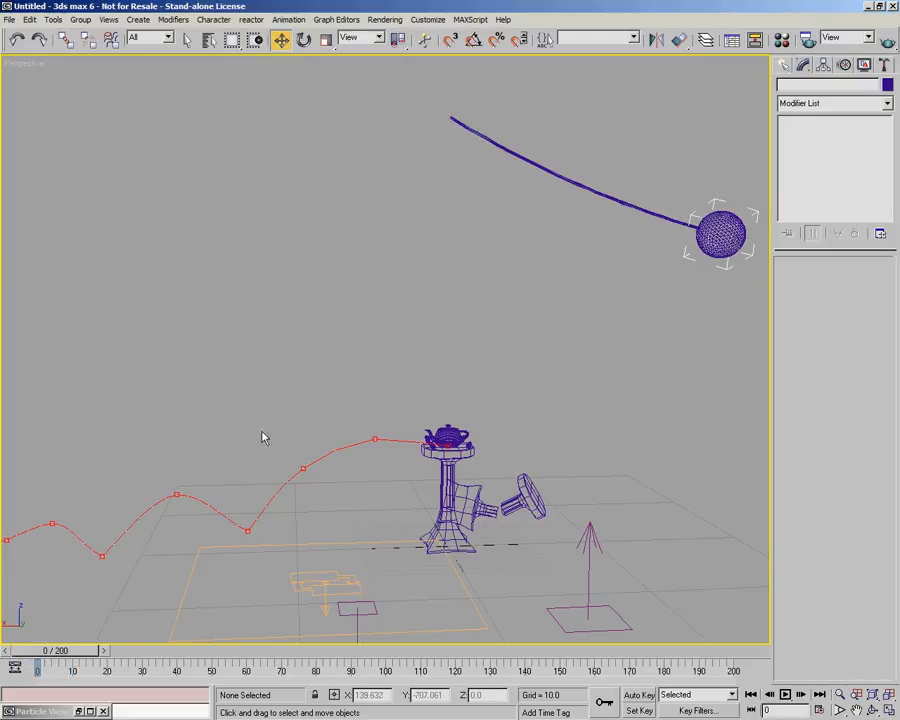
Reopen Particle View, add a Cache operator to Flame Source, and set its memory limit to 4194304.
left_click(80, 712)
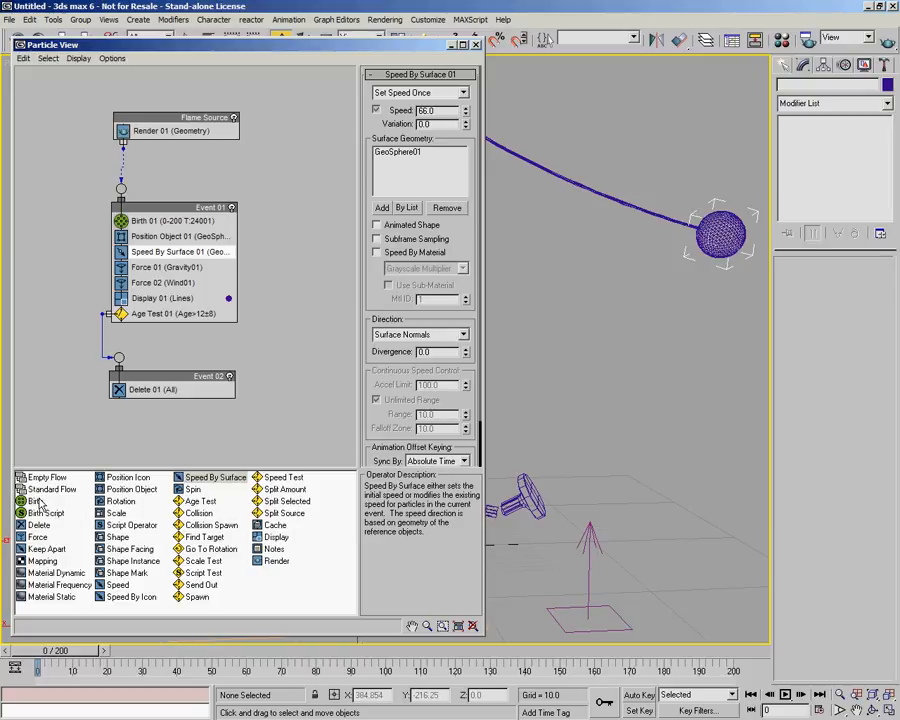
left_click_drag(275, 525, 222, 142)
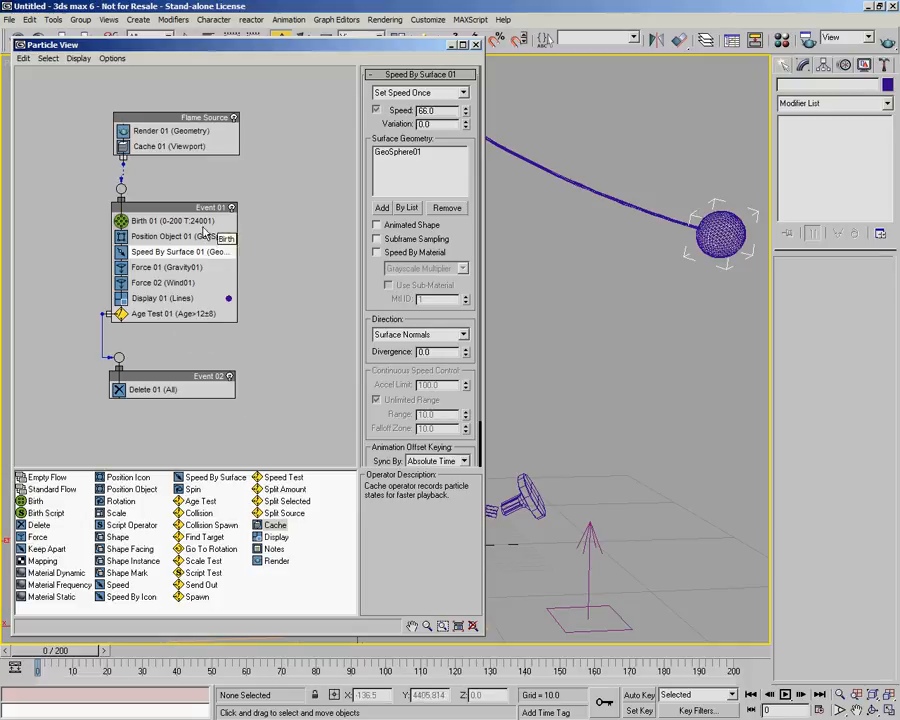
left_click(179, 150)
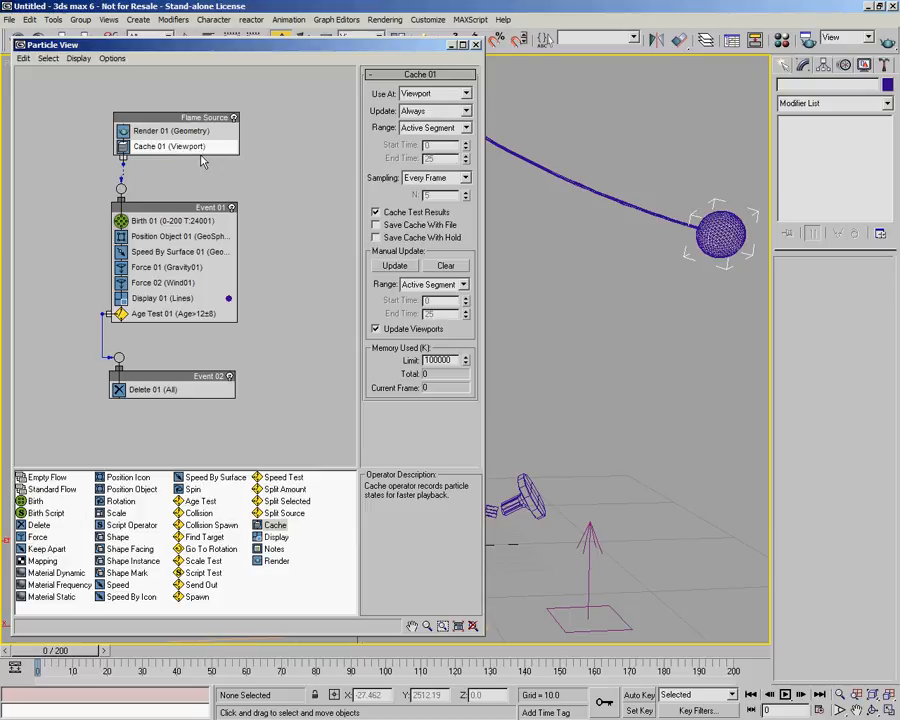
double_click(445, 360)
type("599999999")
key("Return")
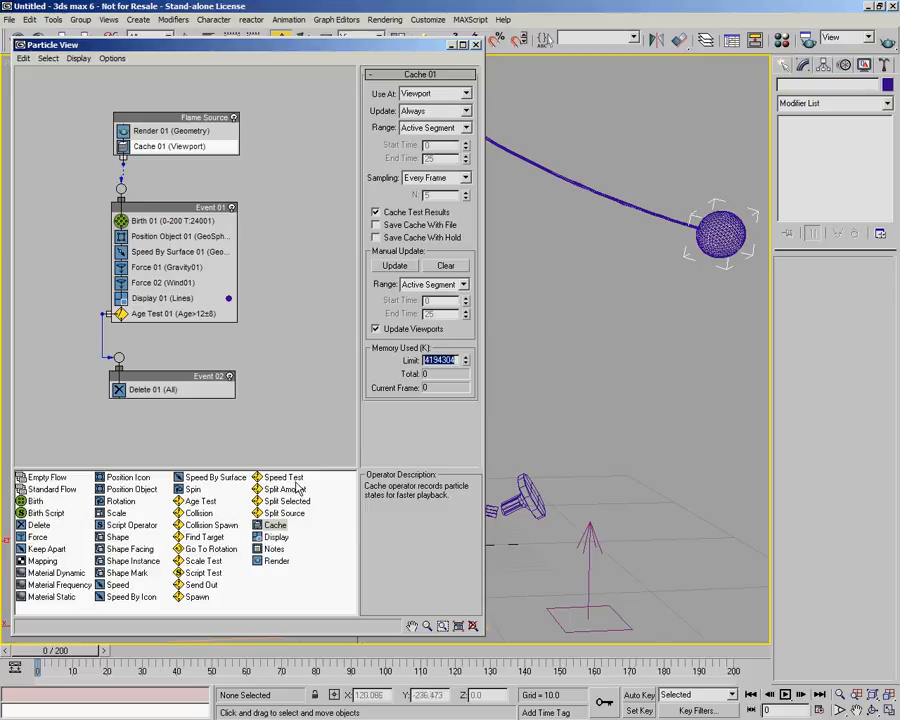
Play the cached animation, close Particle View, and scrub through the timeline to review the flame particles.
left_click(786, 694)
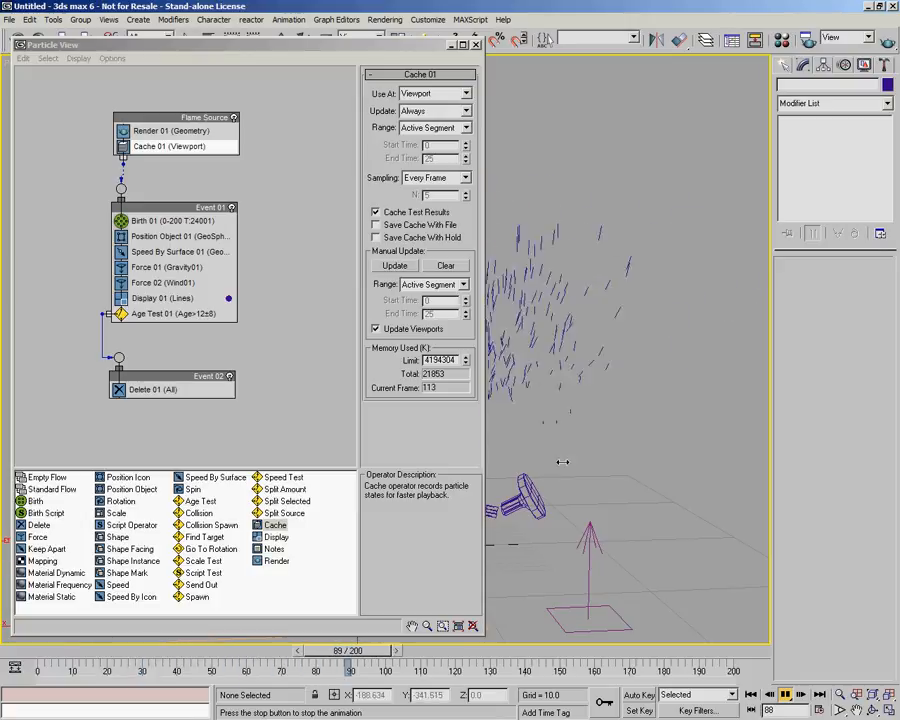
left_click(787, 697)
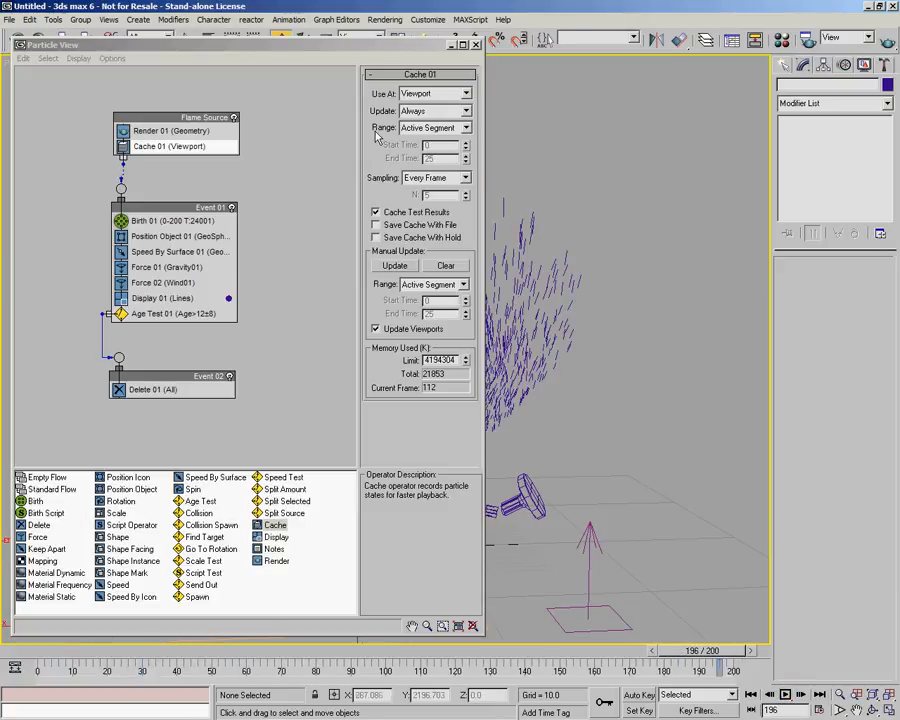
left_click(423, 45)
key("6")
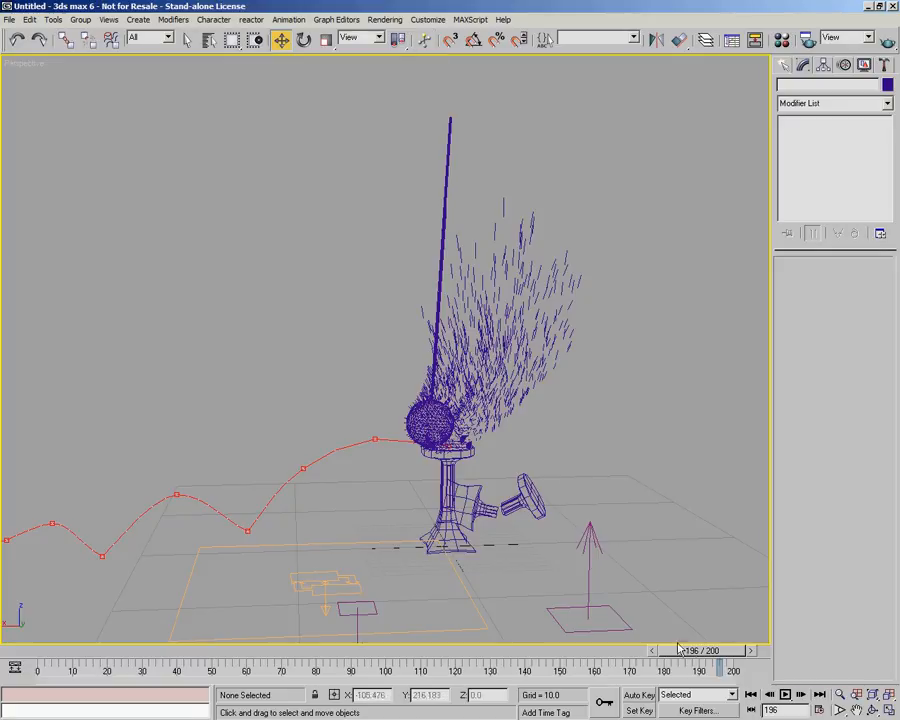
mouse_move(717, 651)
left_mouse_down()
mouse_move(380, 651)
mouse_move(550, 651)
mouse_move(665, 634)
mouse_move(261, 622)
mouse_move(60, 627)
mouse_move(195, 651)
mouse_move(343, 652)
mouse_move(407, 665)
left_mouse_up()
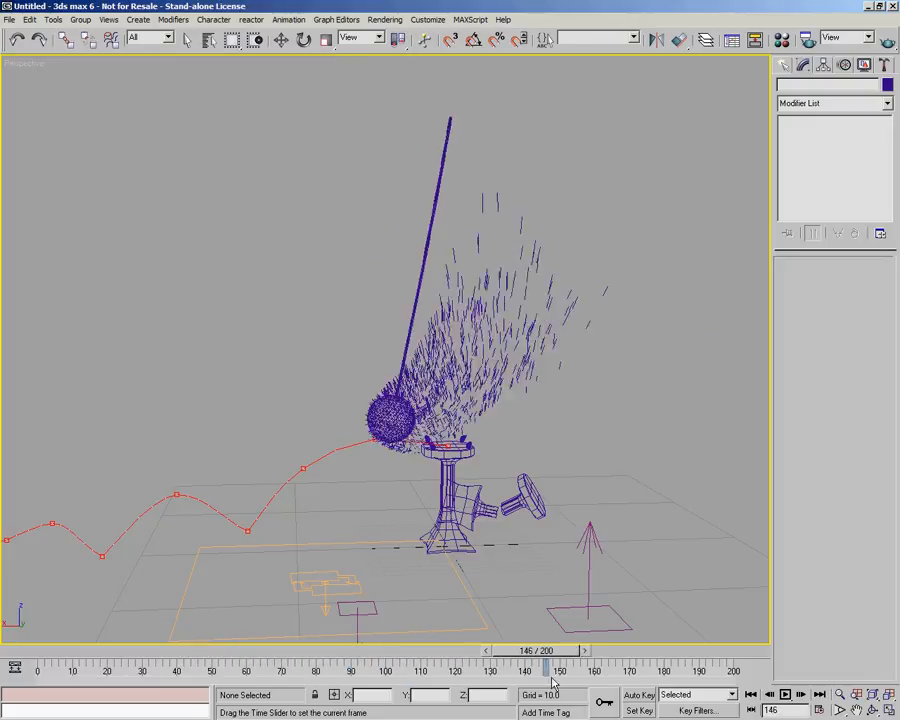
left_click_drag(441, 681, 368, 667)
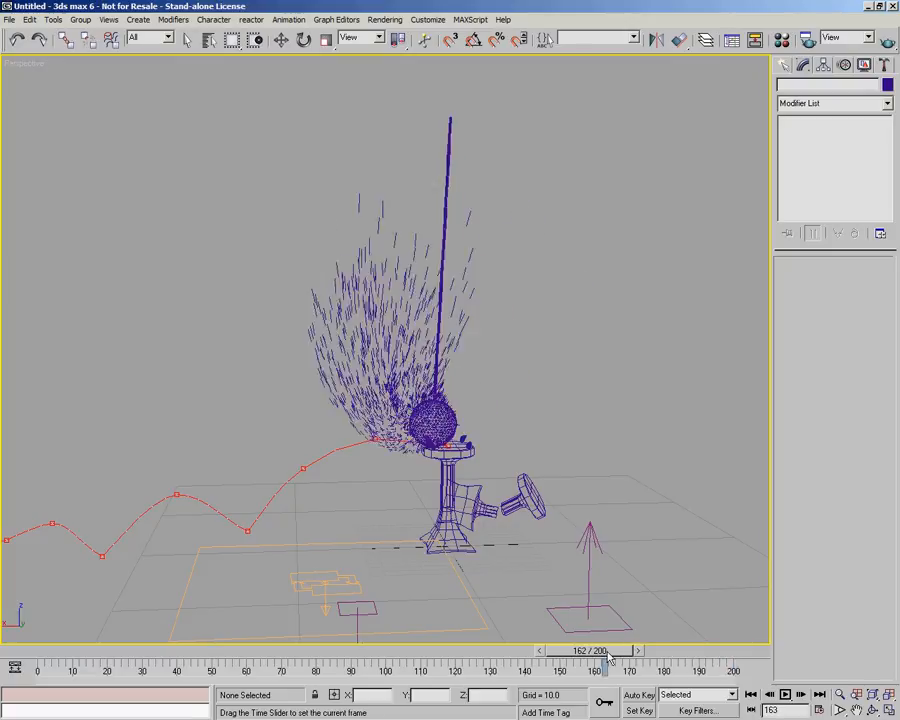
left_click_drag(357, 640, 185, 641)
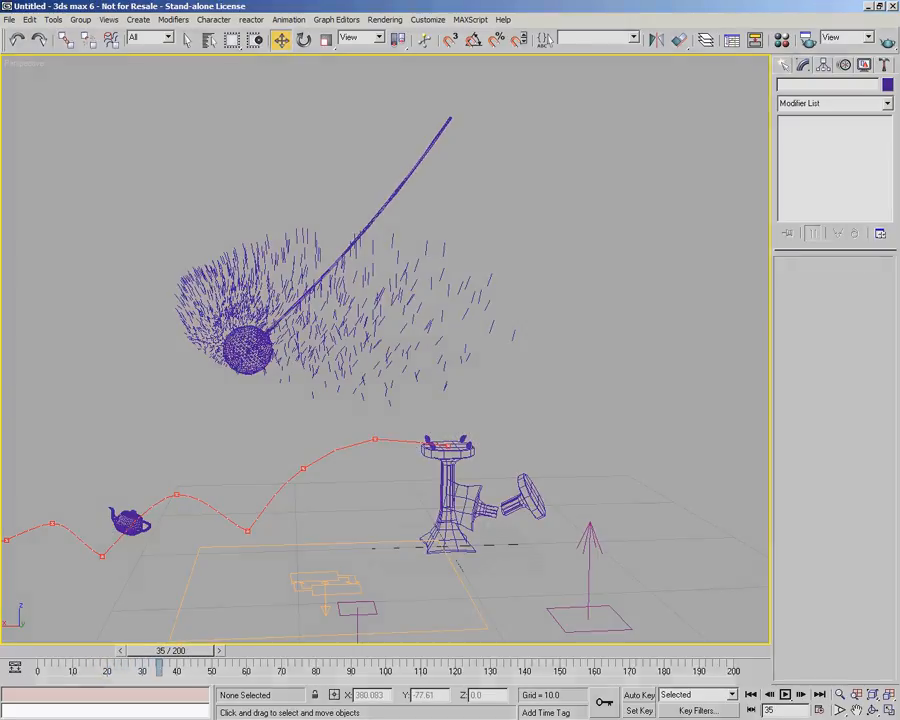